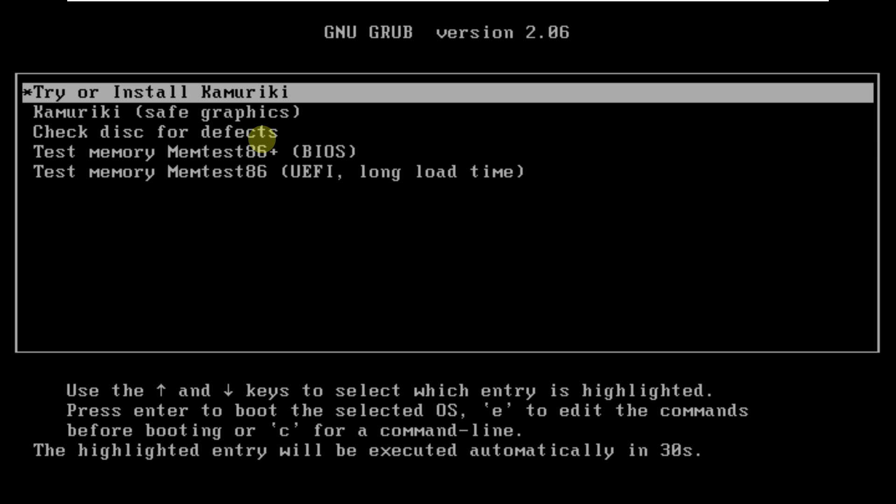
Step: Boot the 'Try or Install Kamuriki' GRUB entry instead of the safe graphics option
key("Down")
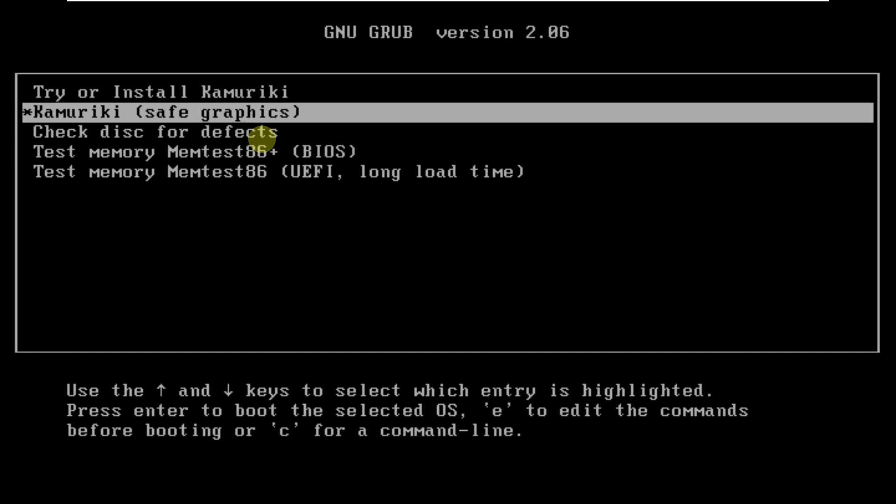
key("Up")
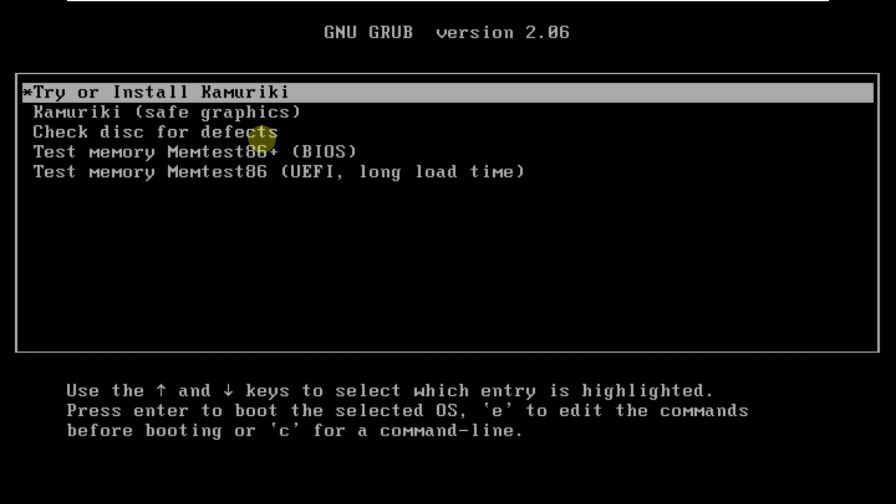
key("Return")
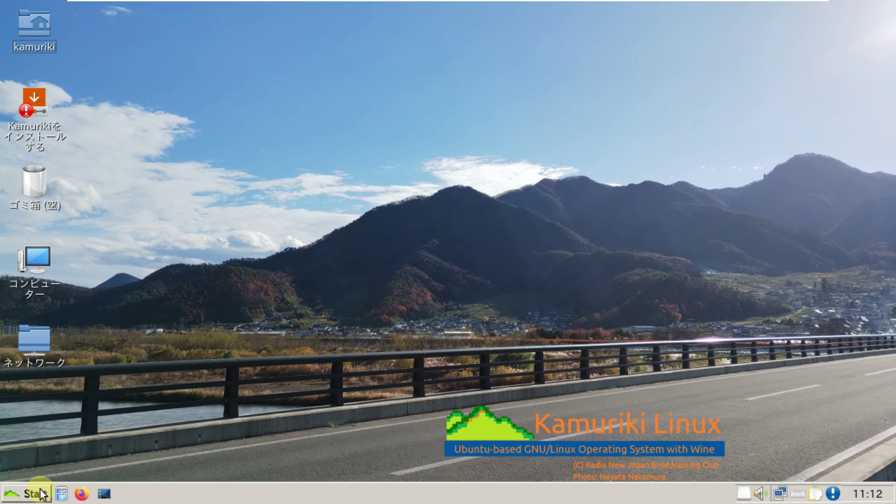
Step: View the LXQt 1.2.0 version information from the Start menu, then close it
left_click(41, 494)
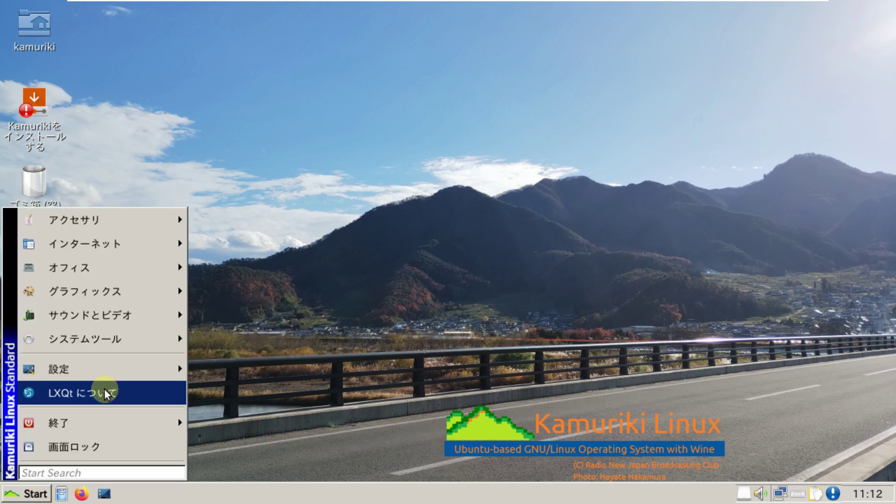
left_click(268, 321)
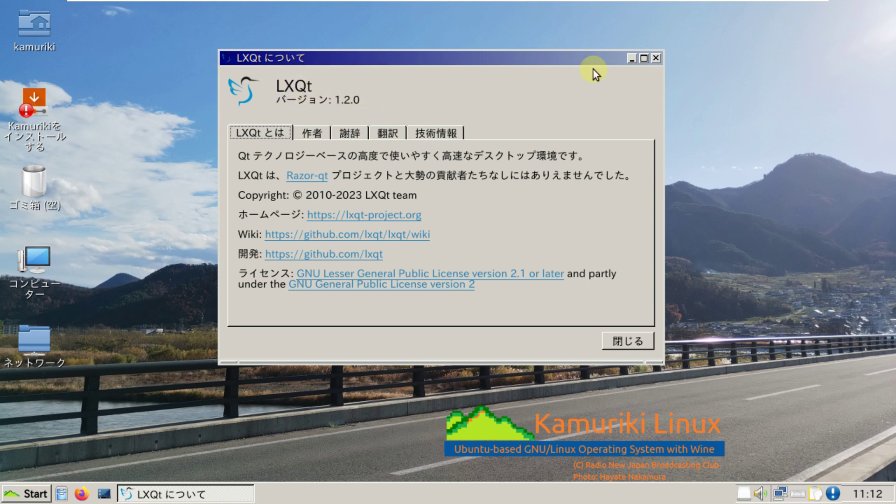
left_click(654, 59)
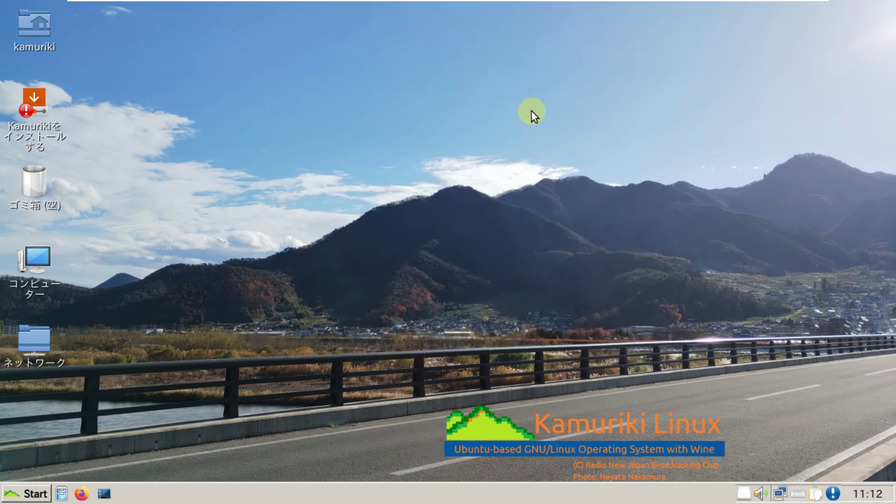
Step: Browse the application menu categories, ending on System Tools (システムツール)
left_click(40, 494)
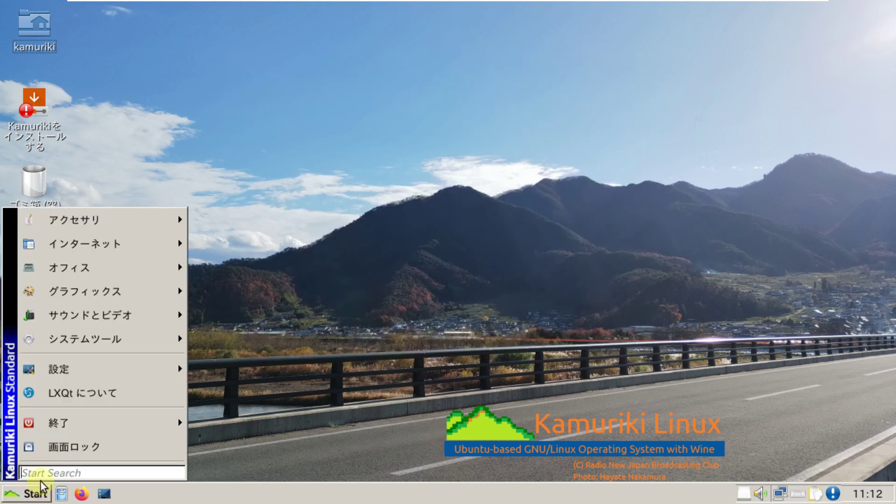
mouse_move(87, 226)
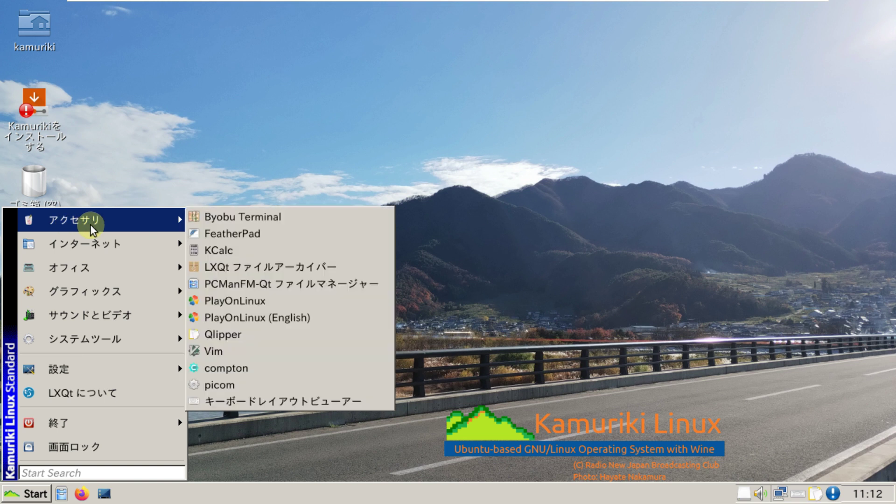
mouse_move(93, 244)
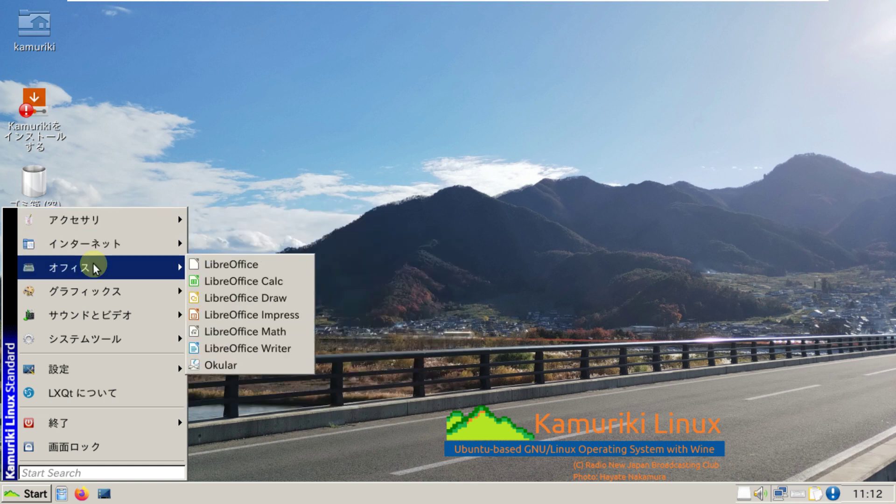
mouse_move(94, 284)
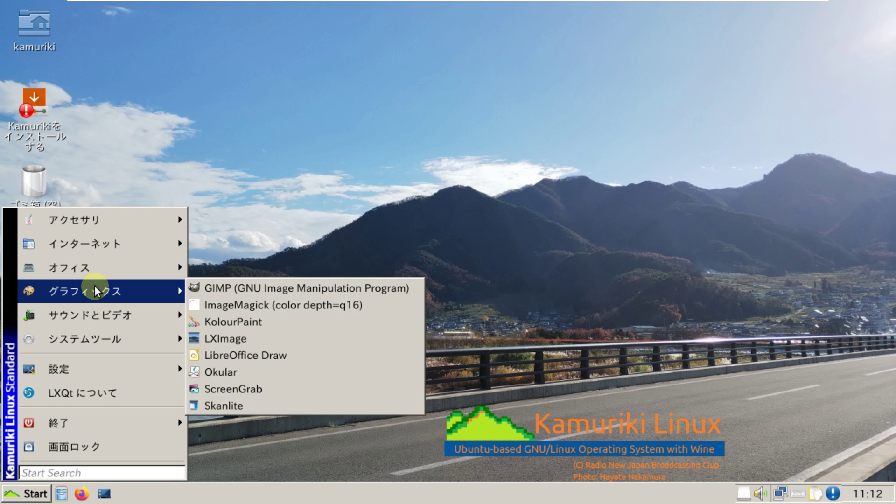
mouse_move(94, 306)
mouse_move(99, 329)
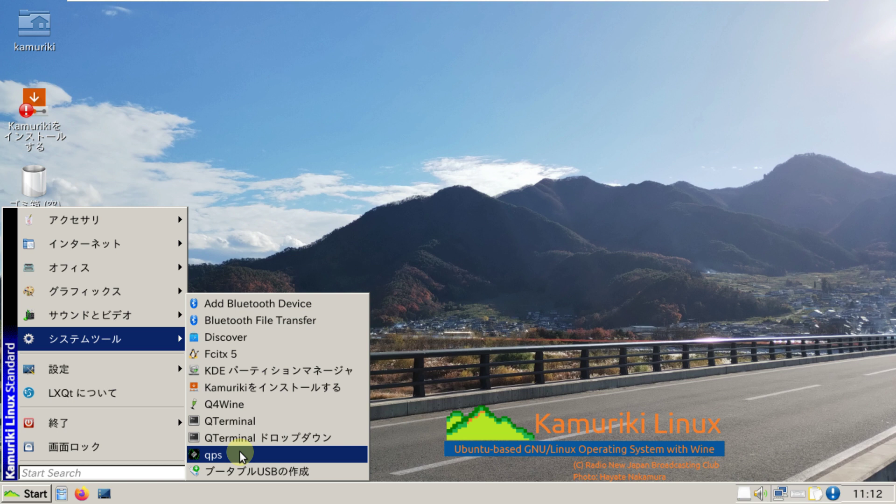
Step: Launch qps, reposition its window, and view its version information
left_click(455, 157)
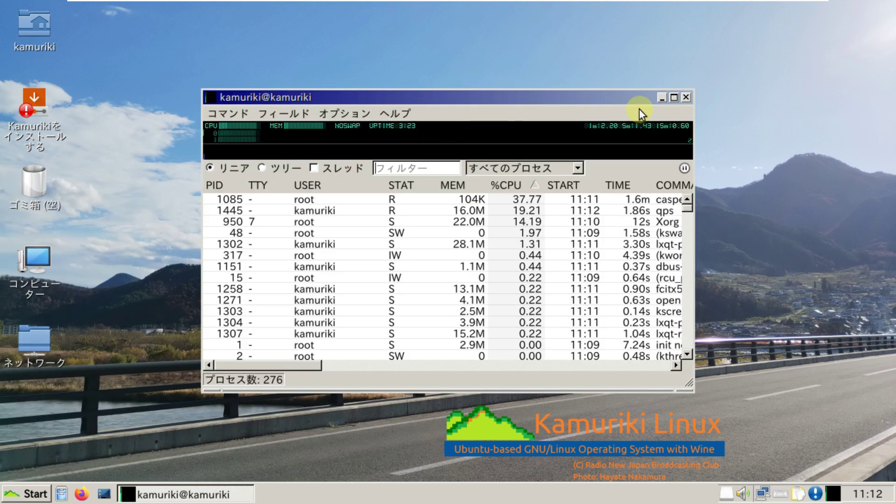
left_click_drag(594, 92, 672, 70)
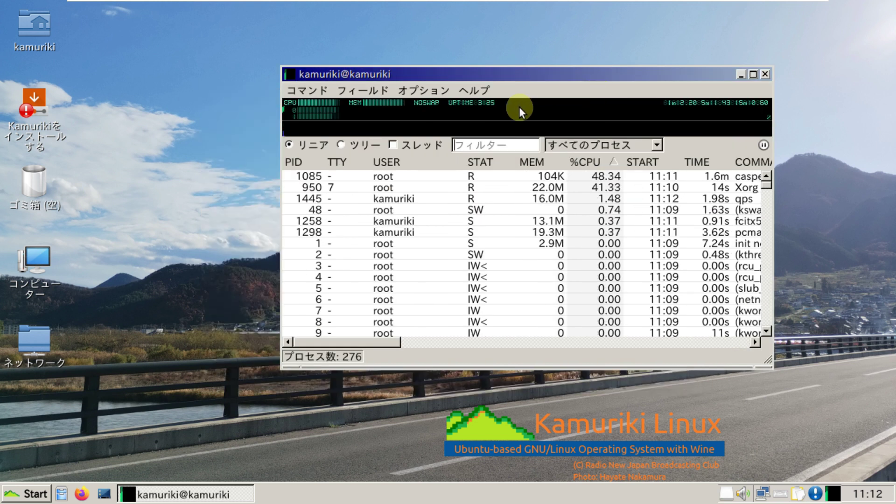
left_click(476, 90)
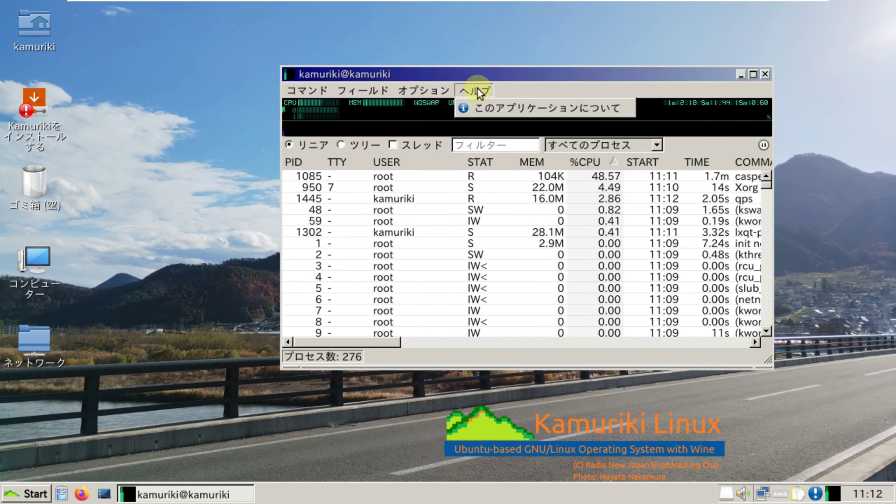
left_click(480, 102)
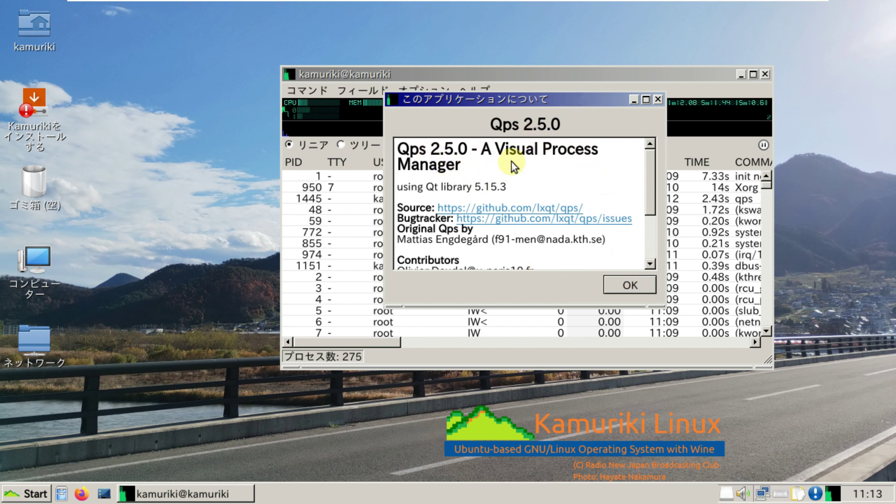
left_click(630, 284)
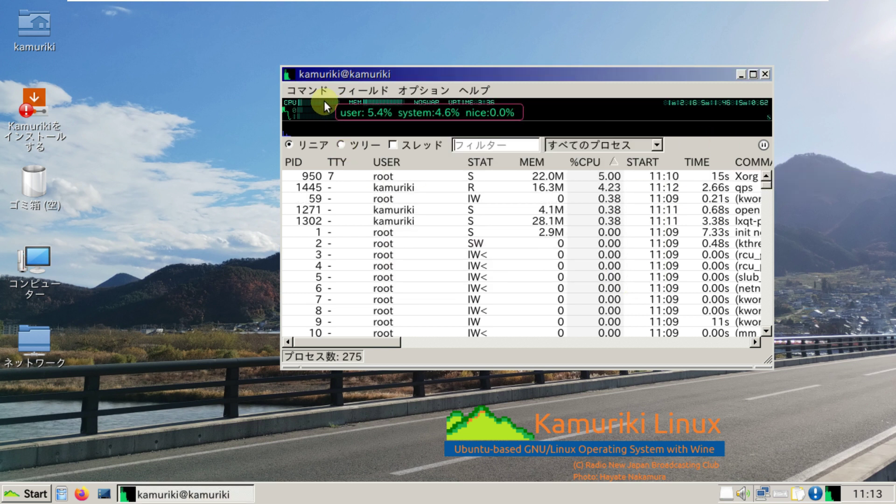
Step: Show qps processes as a tree with threads included, bringing the count to 383
mouse_move(361, 103)
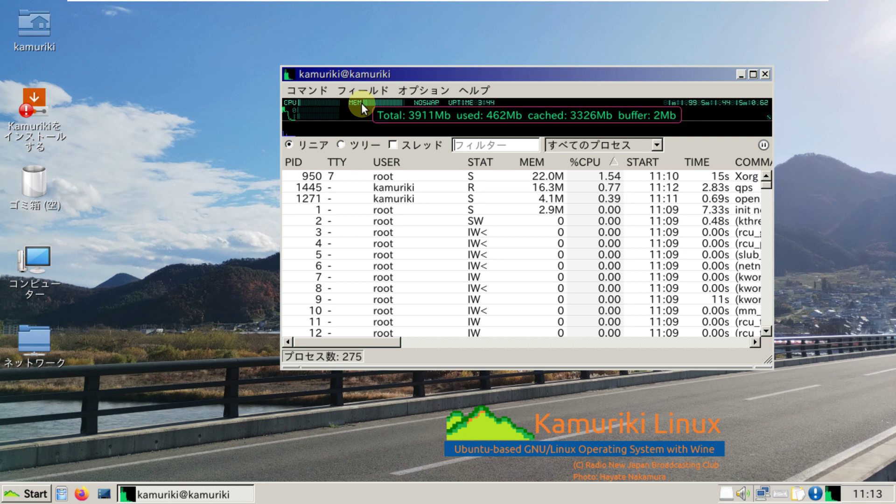
left_click(348, 144)
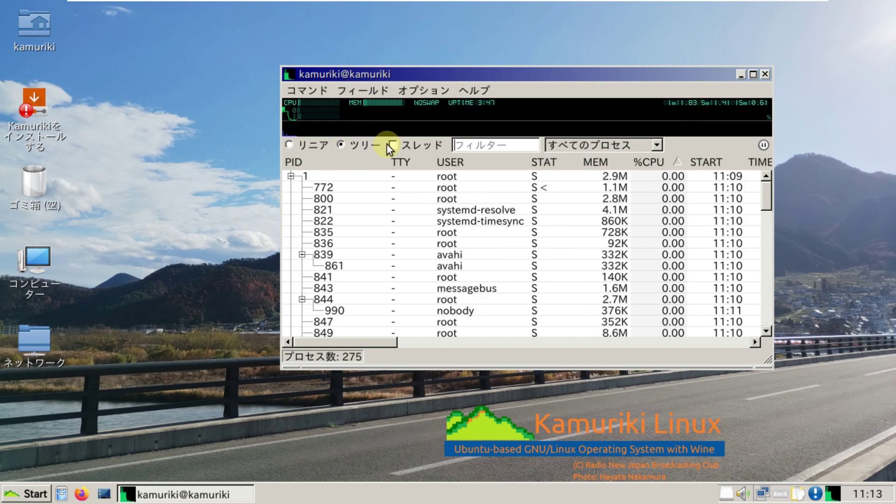
left_click(391, 144)
mouse_move(396, 107)
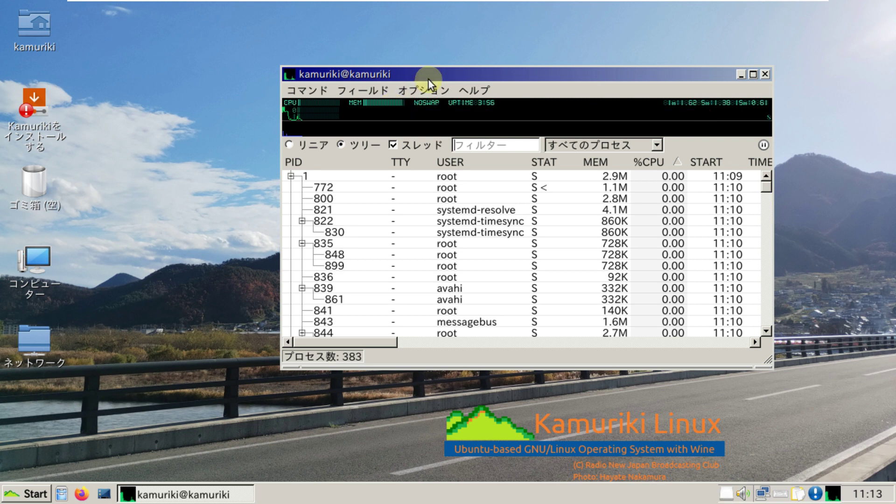
left_click_drag(460, 72, 495, 66)
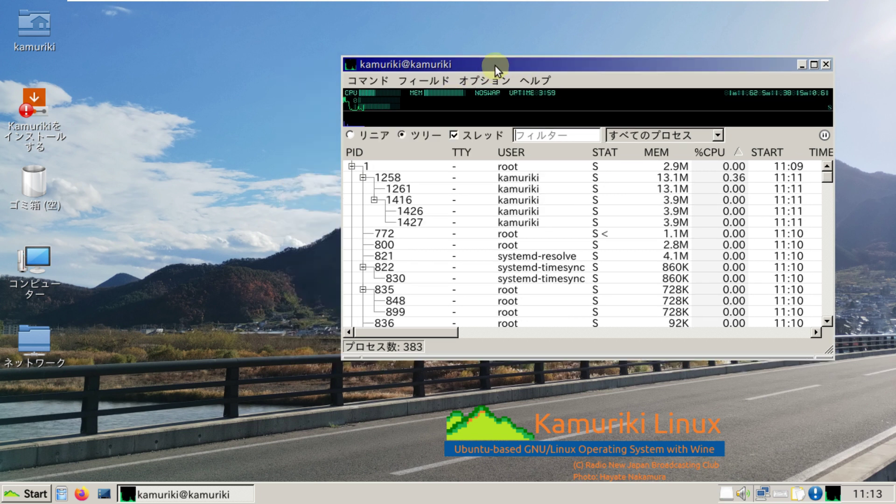
Step: Open LXQt Monitor settings and pick 1920x1080, then close without saving
left_click(35, 491)
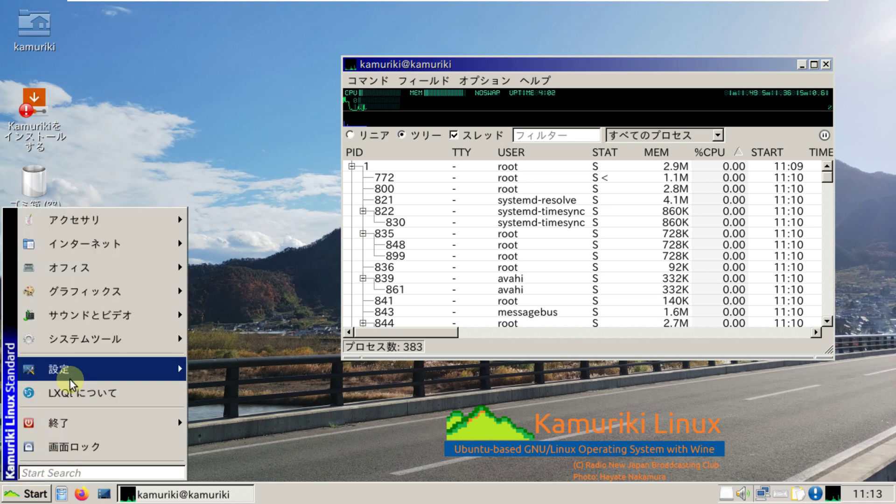
mouse_move(76, 370)
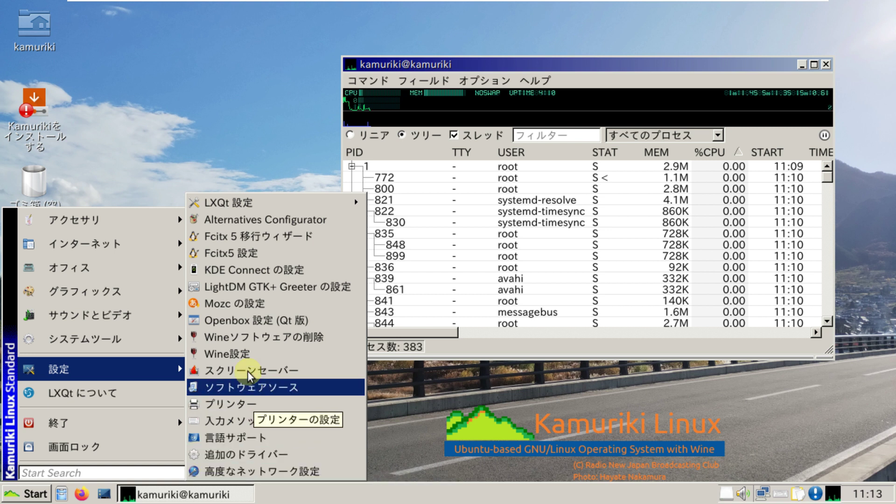
mouse_move(252, 201)
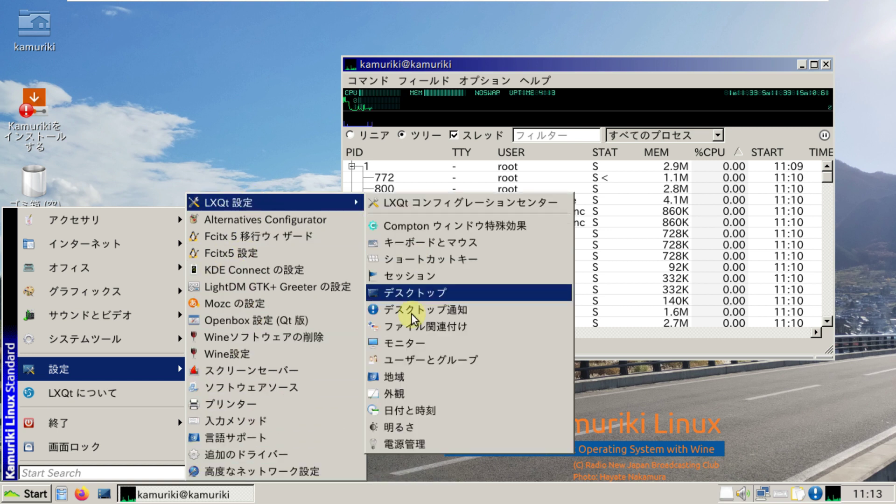
left_click(401, 343)
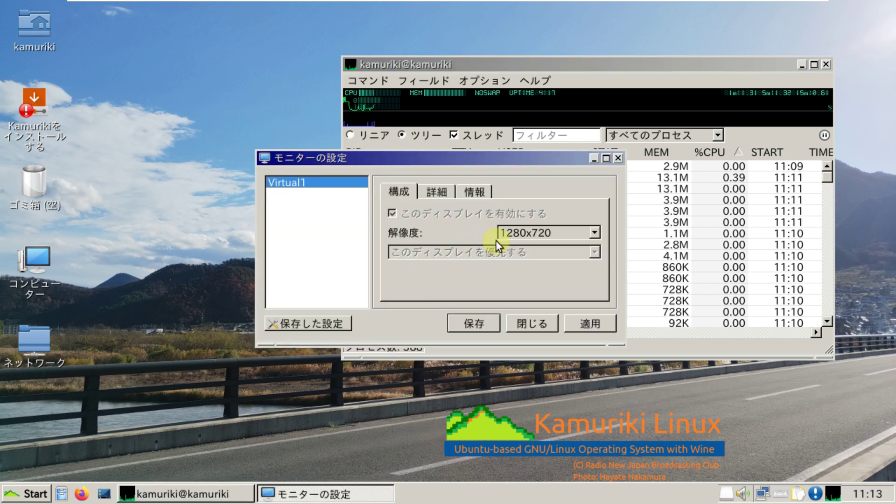
left_click(526, 232)
scroll(528, 318, "up", 4)
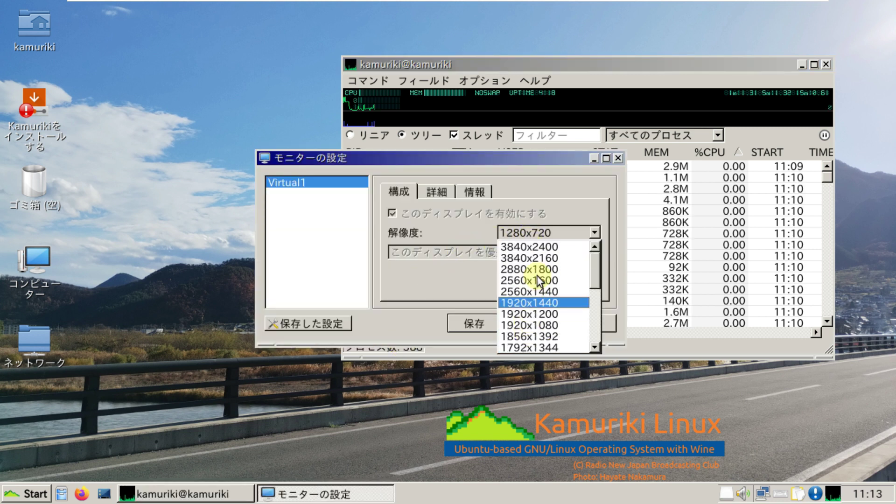
left_click(533, 325)
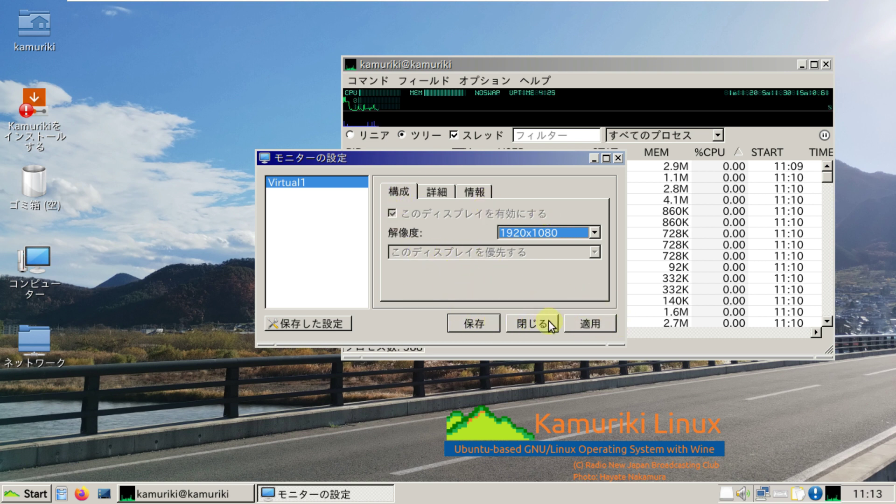
left_click(532, 323)
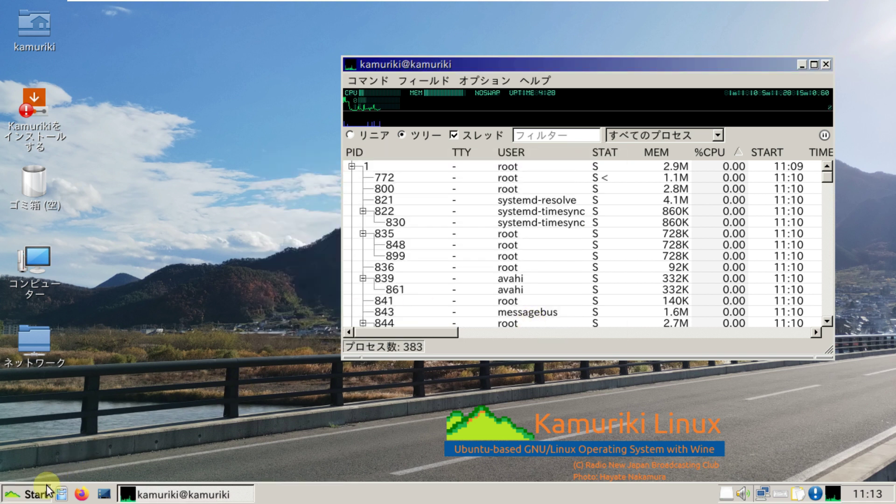
Step: Reopen Monitor settings, set 1920x1080, save it, and keep the new resolution
left_click(28, 493)
mouse_move(110, 368)
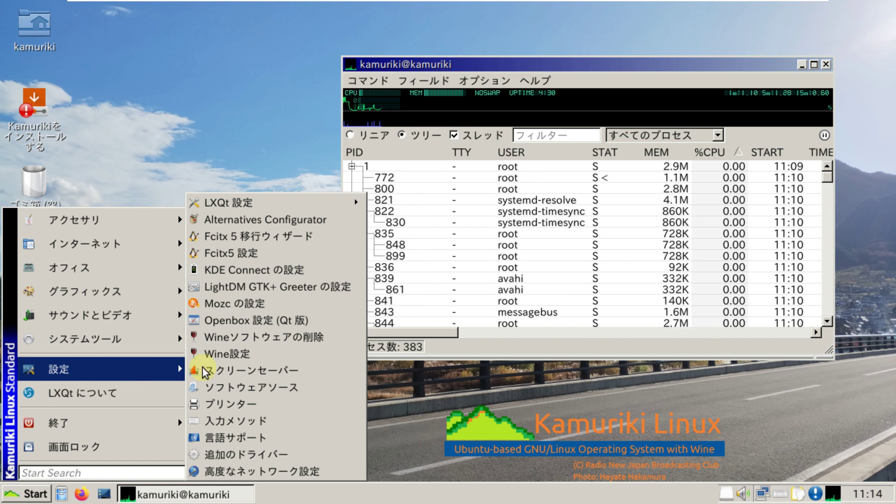
mouse_move(285, 203)
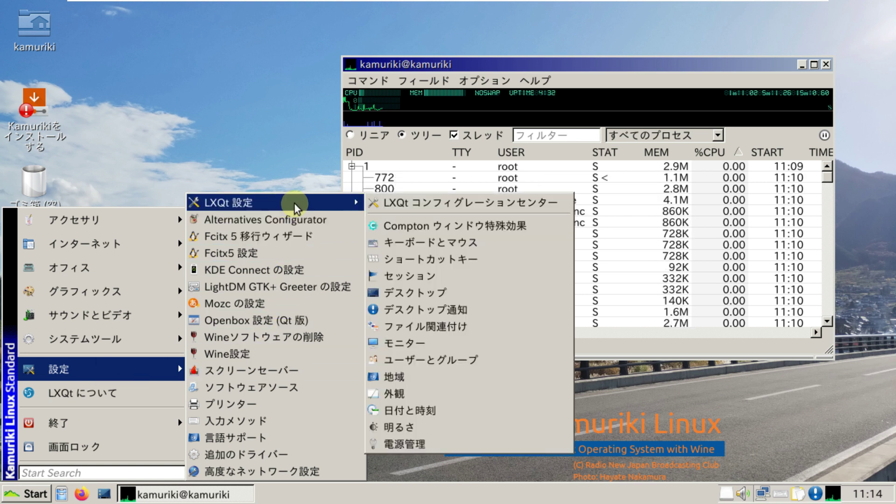
left_click(407, 338)
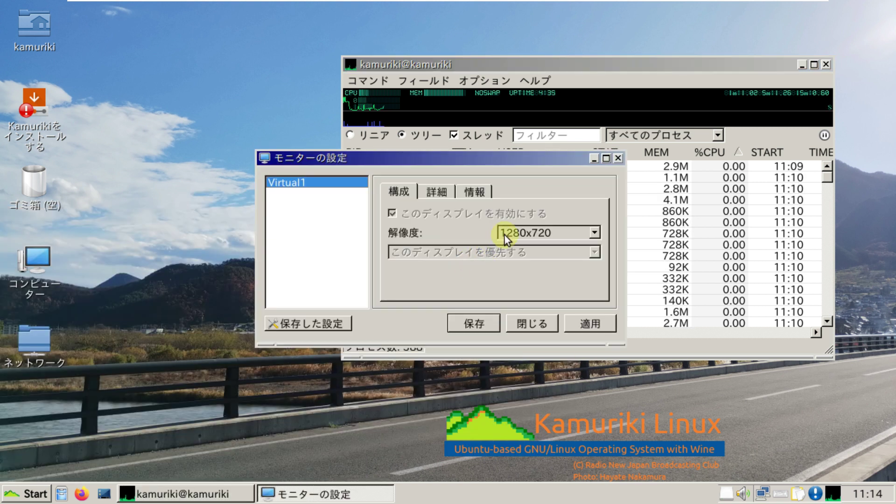
left_click(504, 233)
scroll(521, 304, "up", 5)
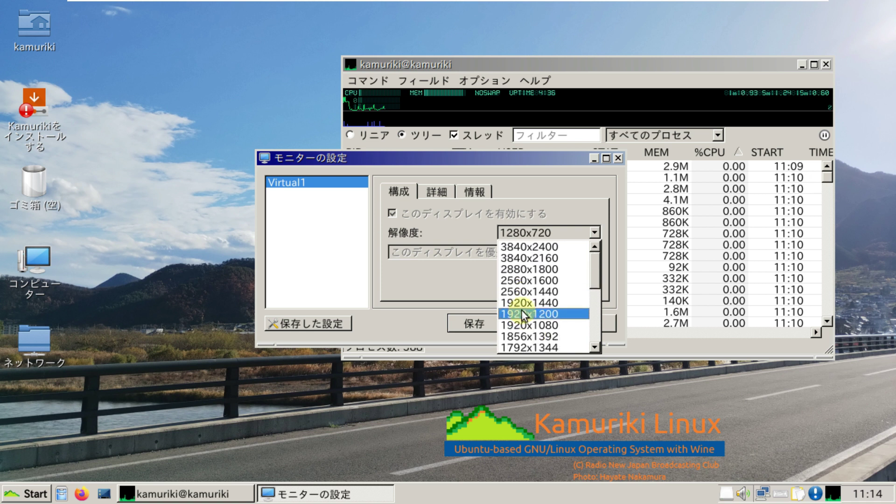
left_click(522, 324)
left_click(477, 323)
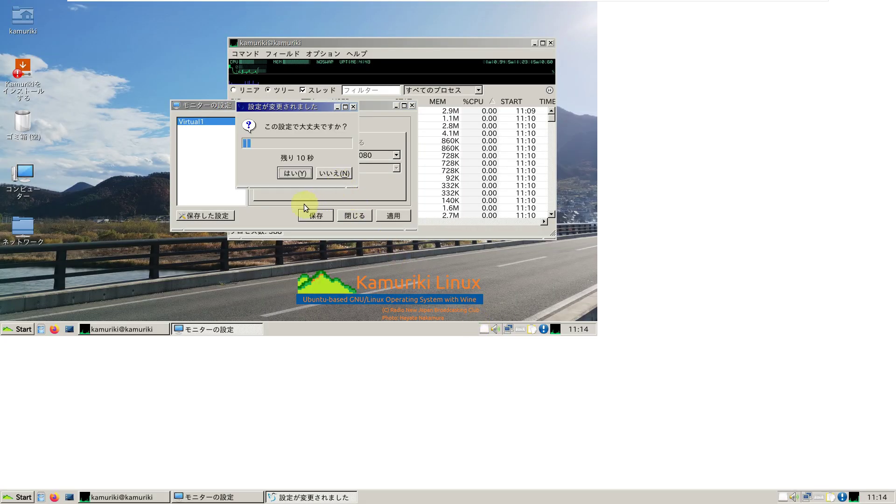
left_click(296, 174)
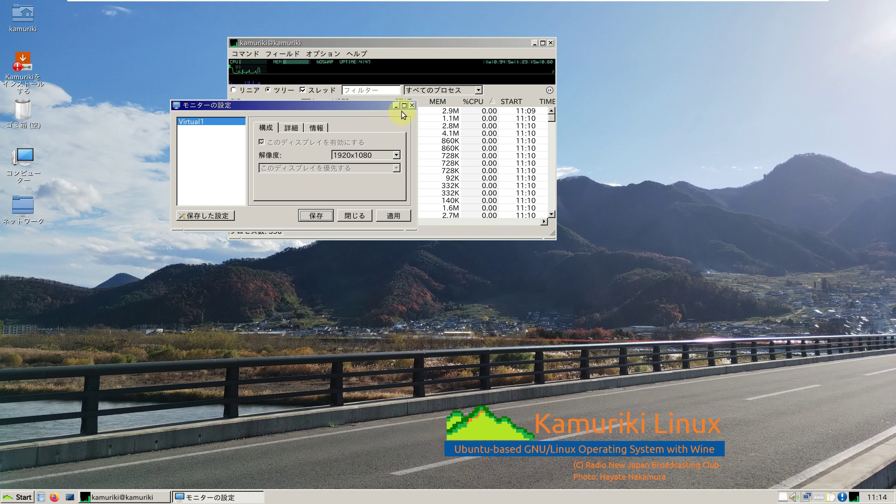
Step: Review the saved display configurations and close the monitor settings
left_click(218, 216)
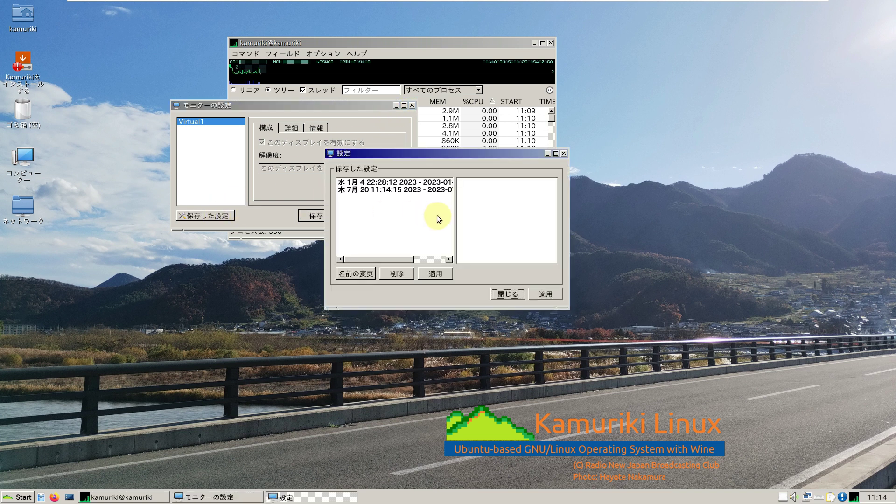
left_click(563, 154)
left_click_drag(291, 108, 479, 140)
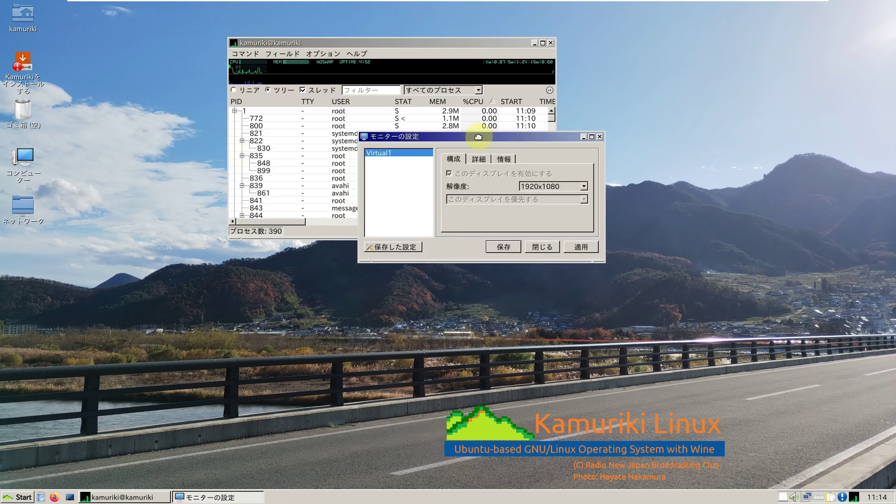
left_click(599, 137)
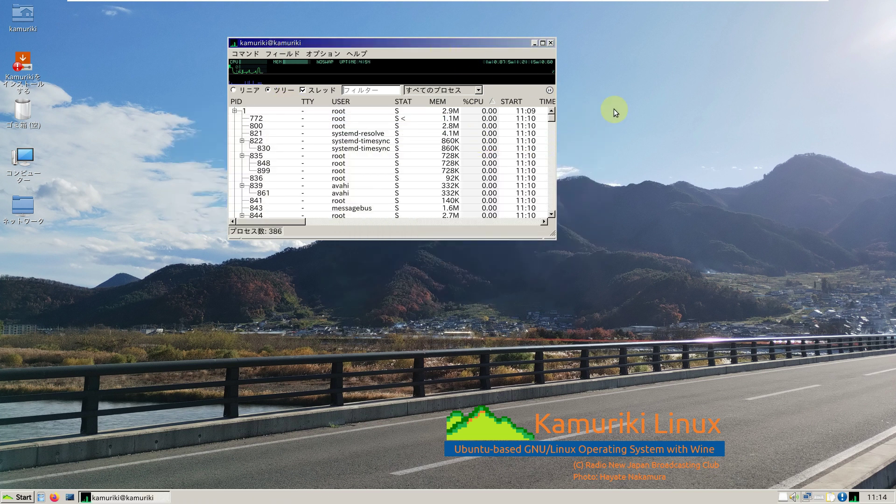
Step: Move qps to the top-right corner and launch Firefox
left_click_drag(475, 40, 812, 6)
mouse_move(462, 2)
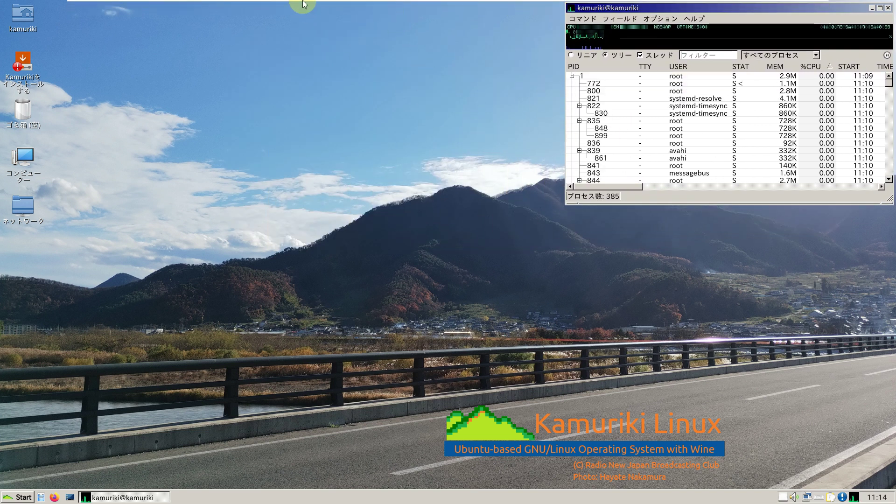
left_click(379, 76)
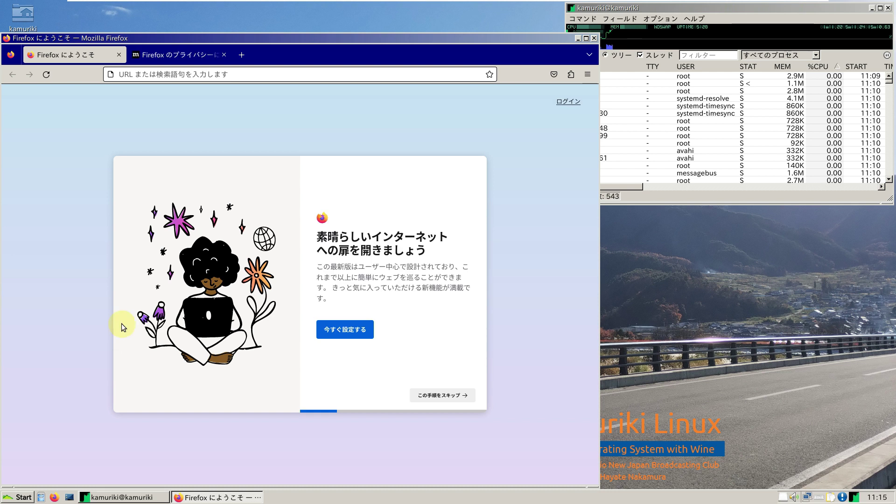
Step: Close Firefox's privacy-notice tab and bring up the Help options in the ☰ menu
left_click(224, 54)
left_click_drag(242, 36, 242, 20)
left_click(588, 60)
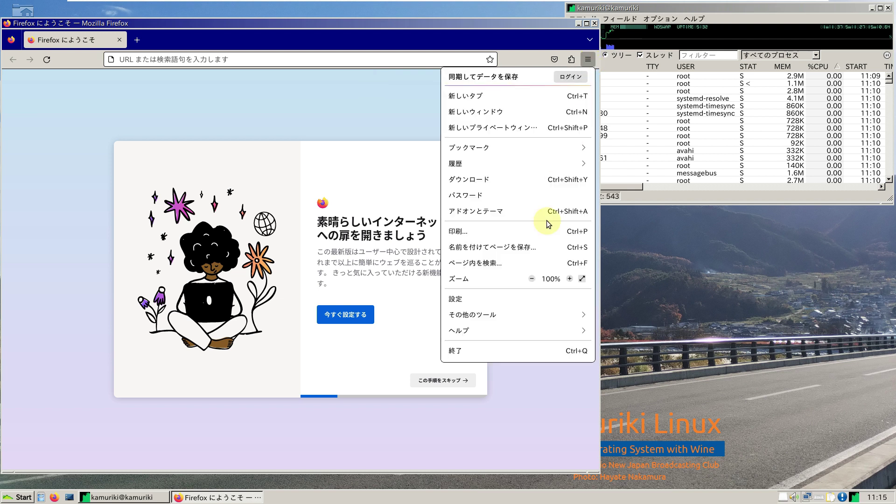
left_click(507, 329)
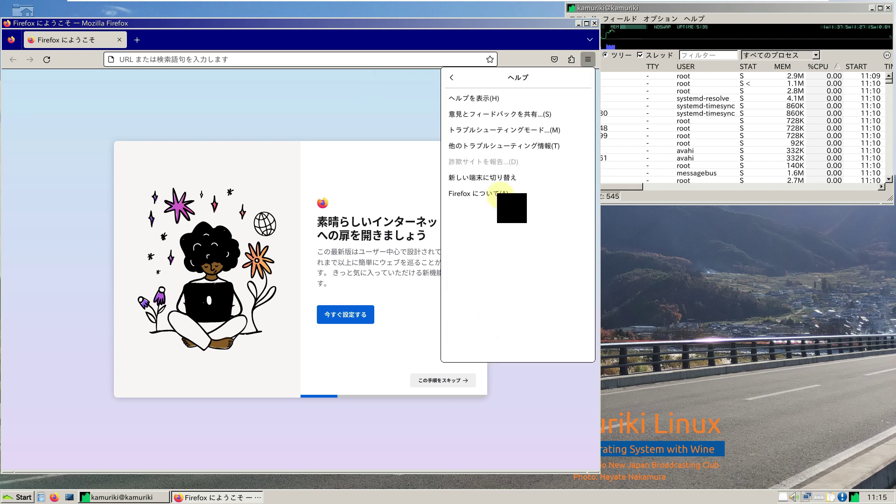
Step: Check the Firefox version, 115.0.2 (64-bit), in About Firefox, then close it
left_click(499, 194)
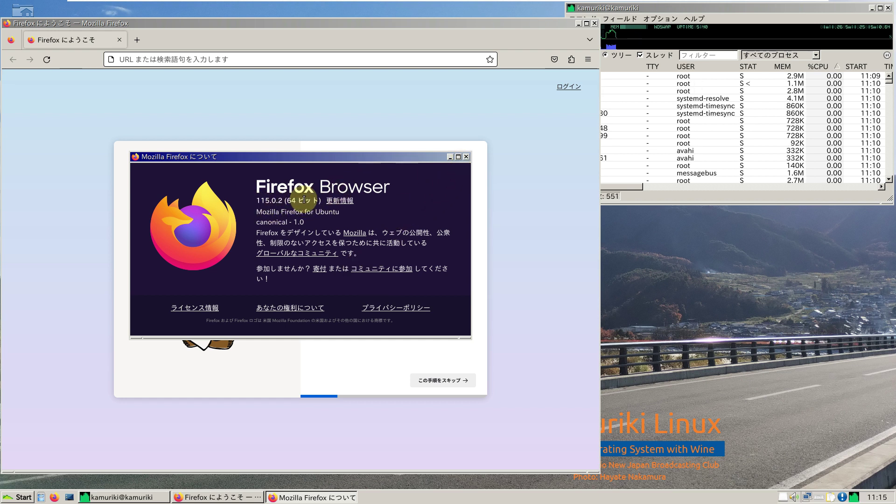
left_click(465, 159)
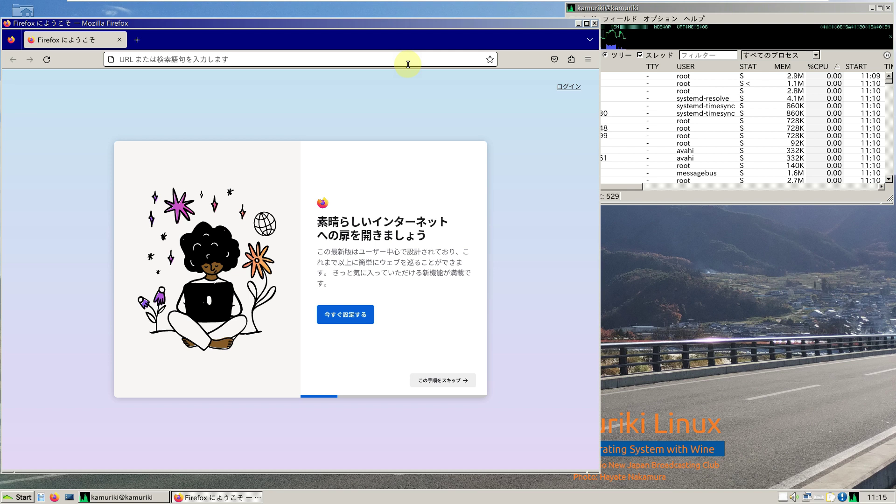
Step: Go to youtube.com/9to5linux and accept all cookies on the consent page
left_click(703, 11)
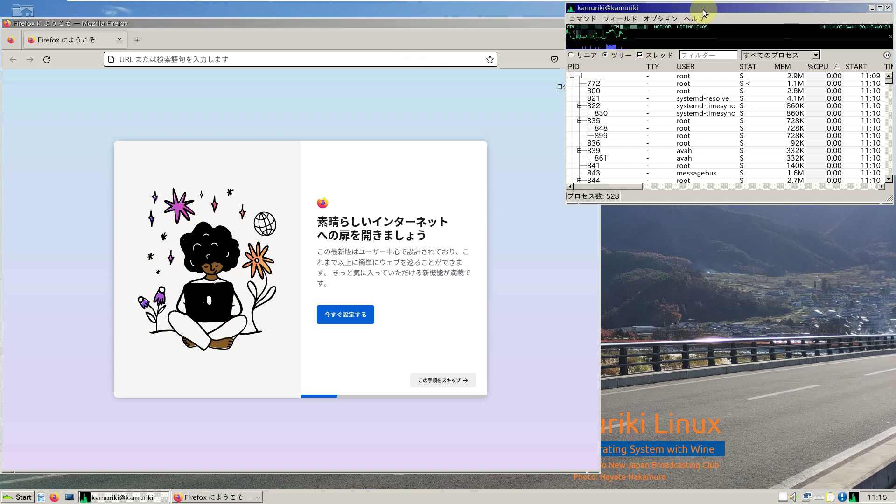
left_click(286, 60)
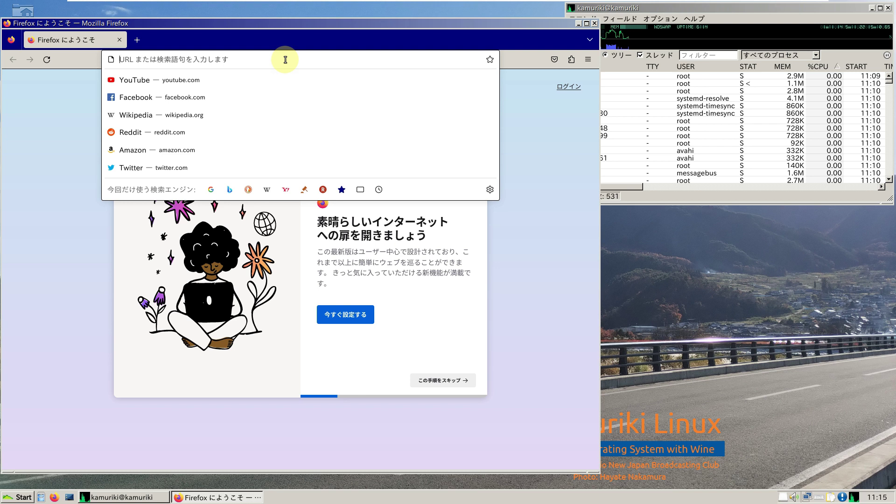
type("youtube.")
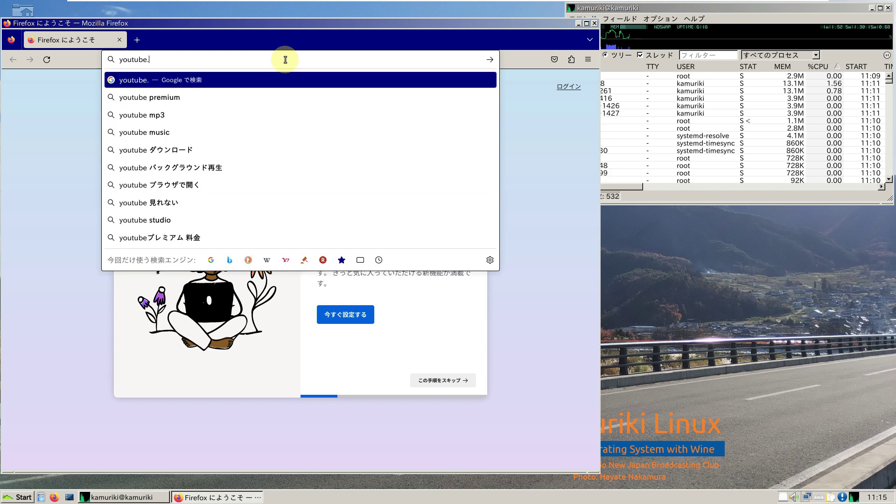
type("com/9to5linux")
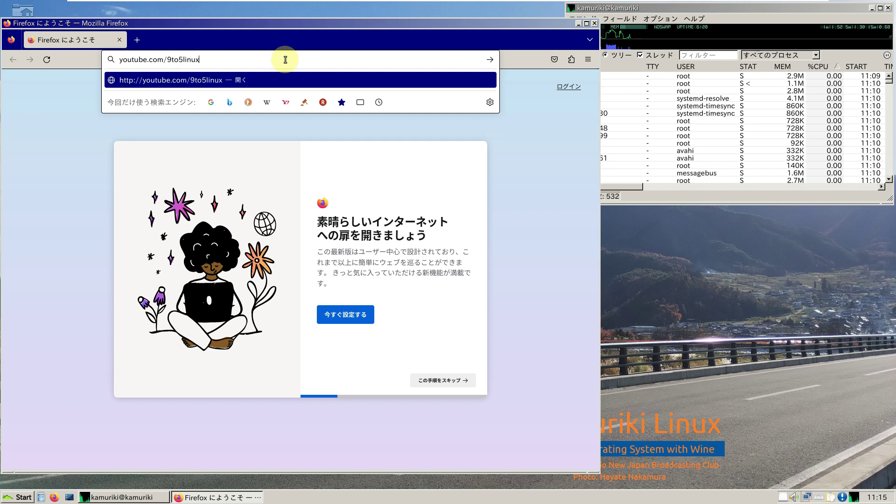
key("Return")
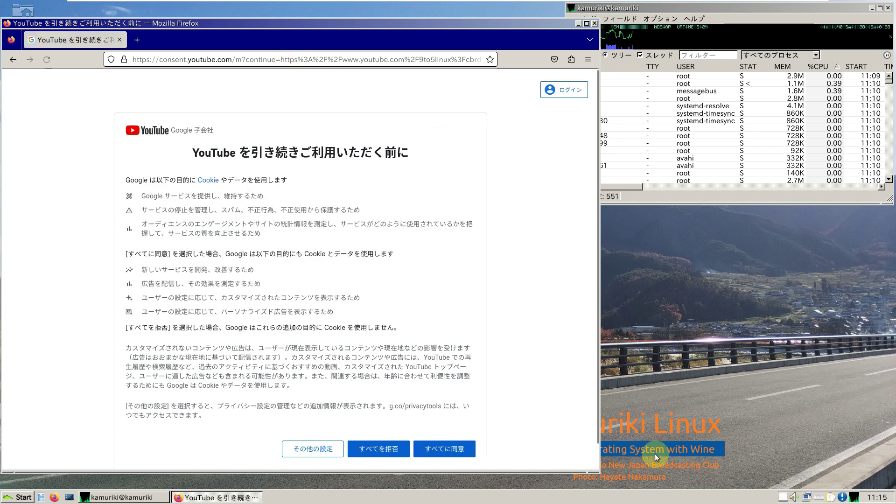
left_click(451, 451)
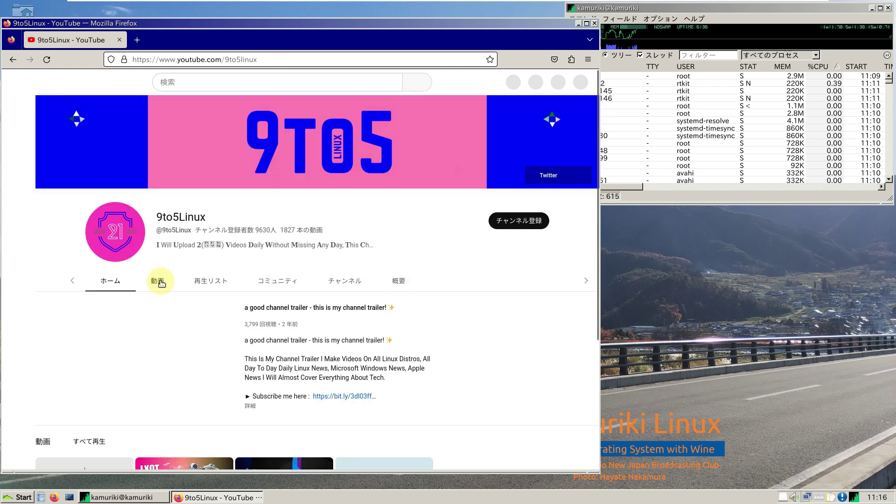
Step: Open the 9to5Linux Videos tab and scroll through uploads like Debian 13 Trixie
left_click(158, 284)
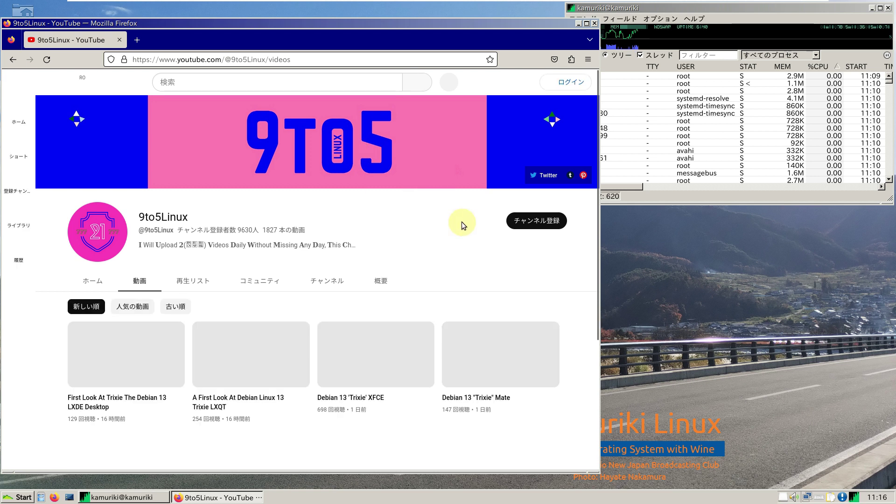
scroll(461, 222, "down", 8)
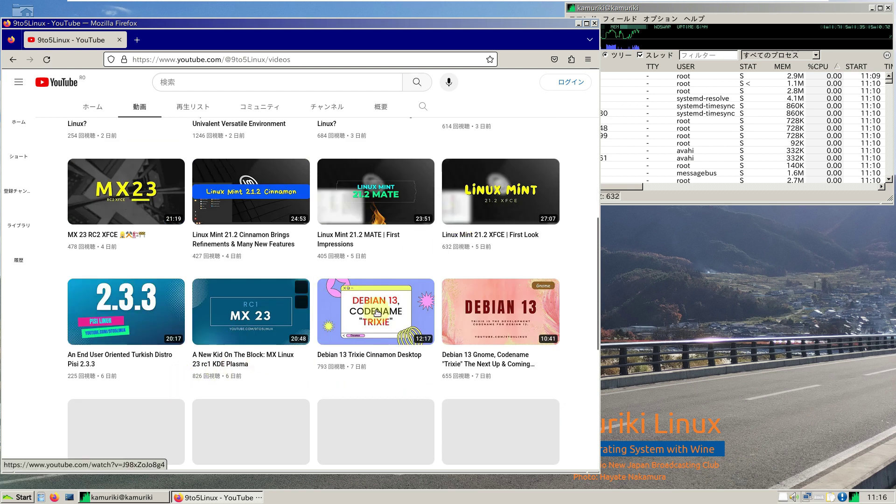
scroll(326, 283, "down", 3)
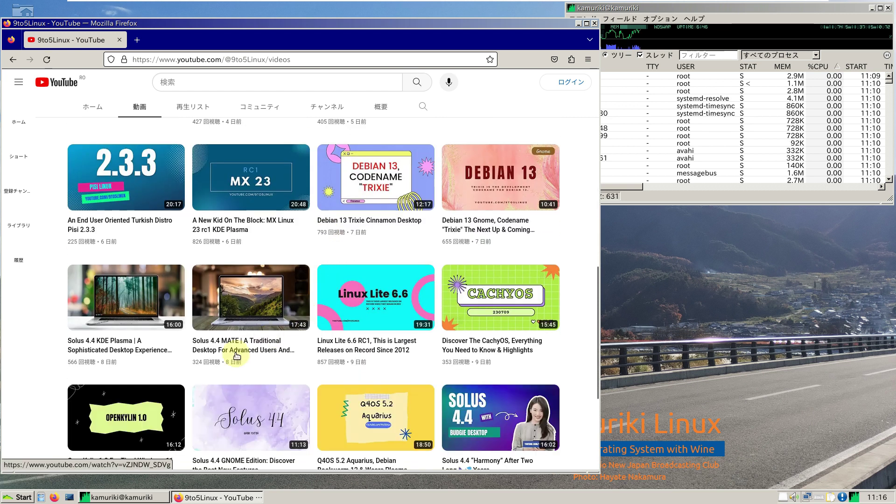
scroll(210, 355, "down", 1)
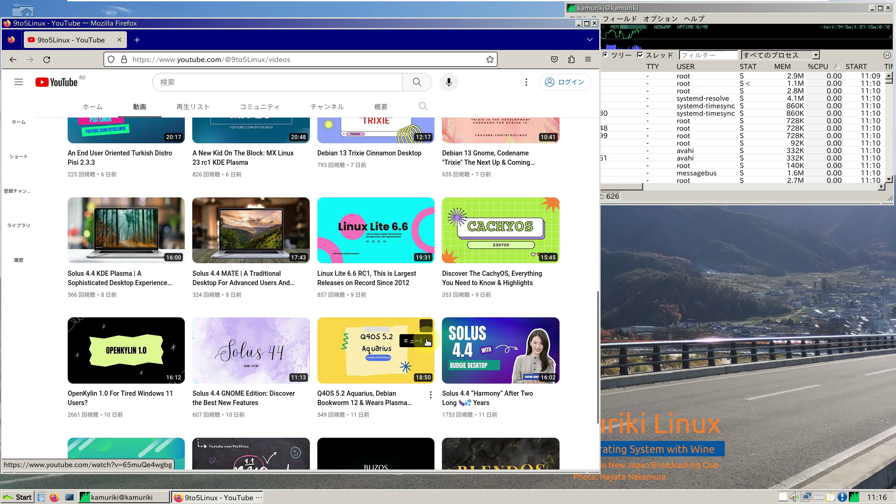
scroll(264, 318, "up", 2)
scroll(264, 318, "up", 2)
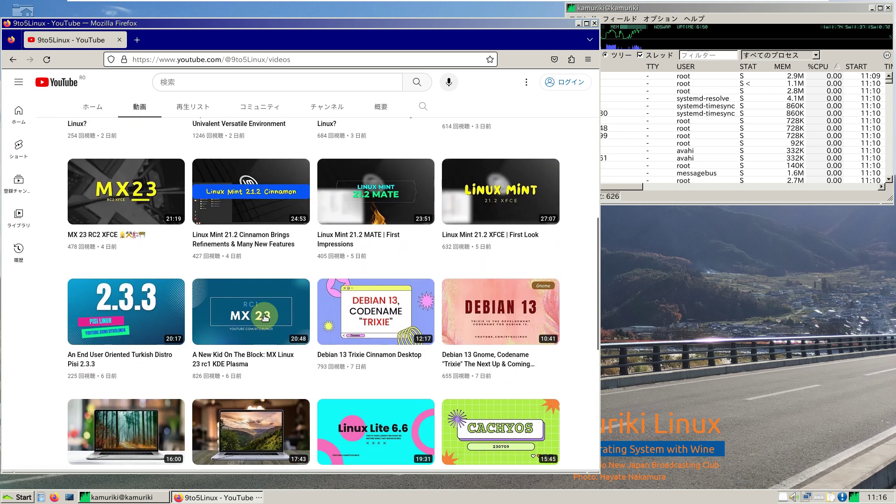
scroll(446, 182, "up", 1)
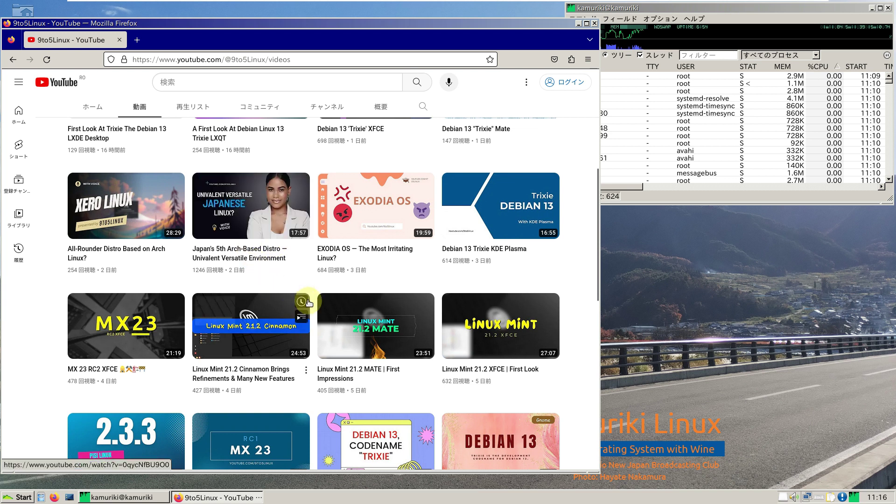
scroll(262, 299, "up", 3)
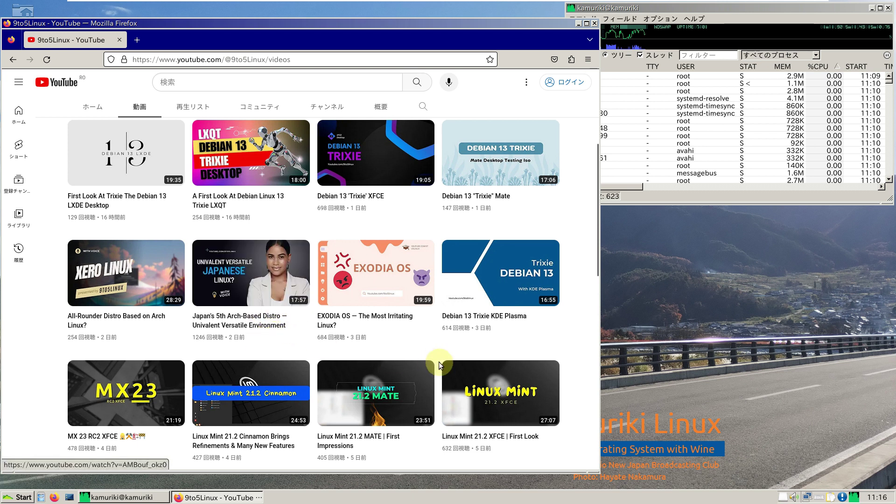
mouse_move(254, 280)
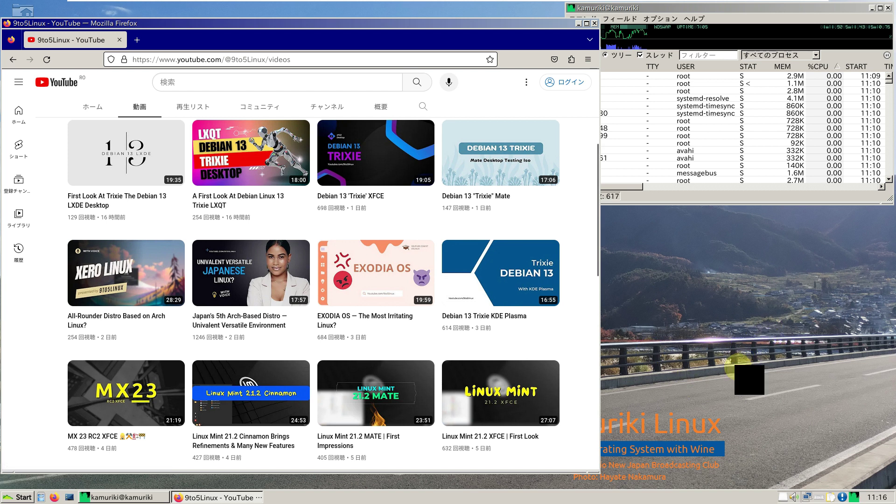
Step: In a new tab, search 'univalent versatile desktop', accept cookies, and open the SourceForge result
left_click(142, 41)
left_click(162, 58)
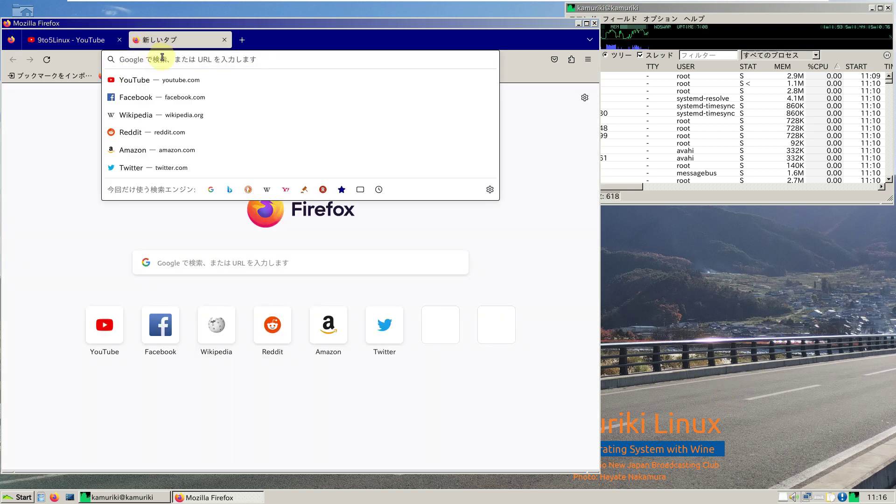
type("unival")
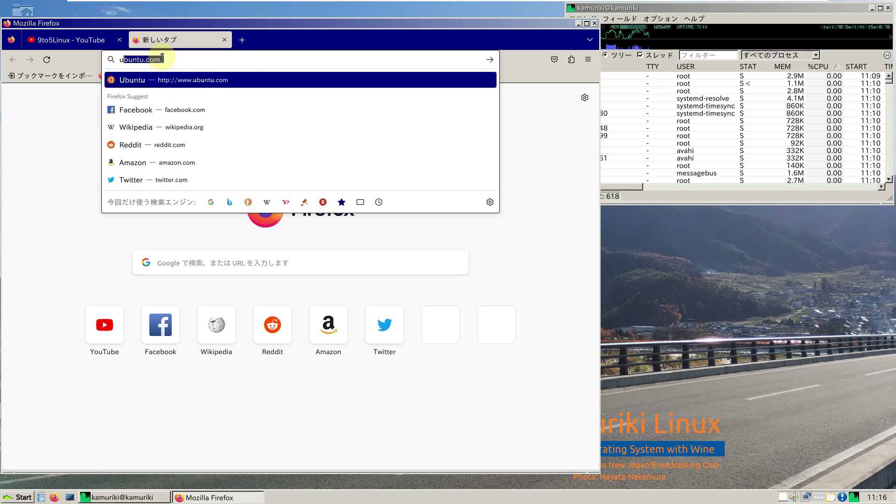
type("e")
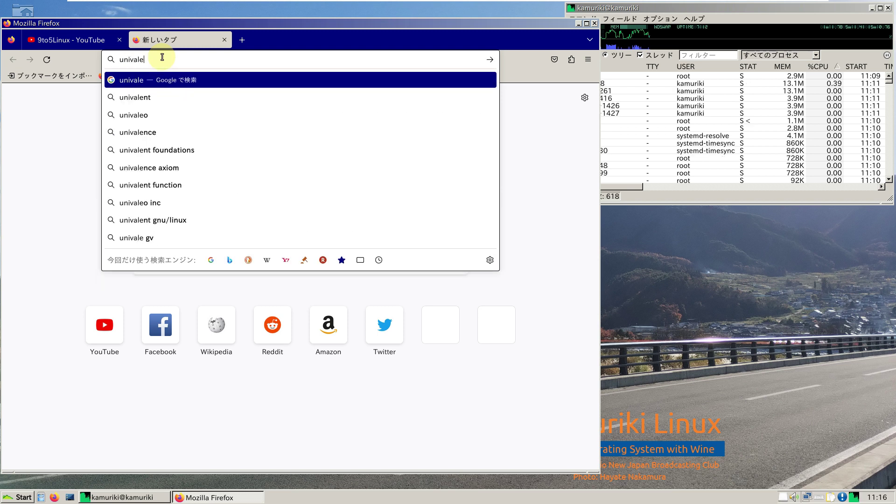
type("nt versatile desktop")
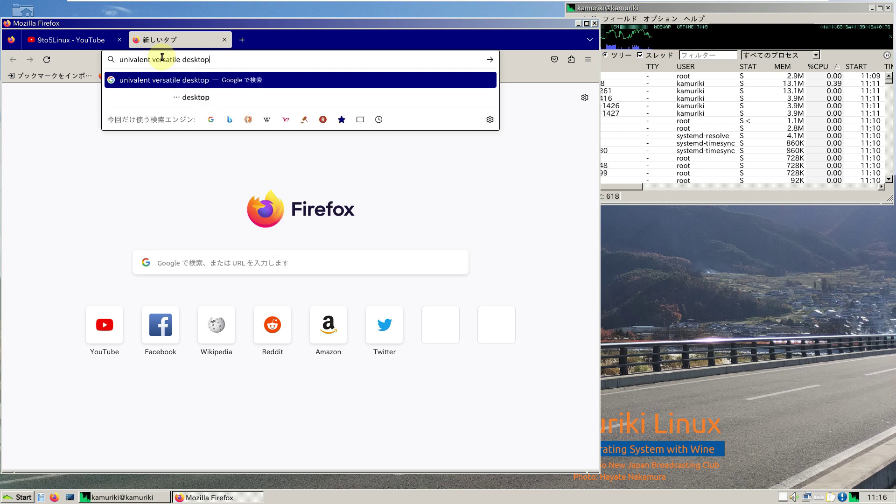
key("Return")
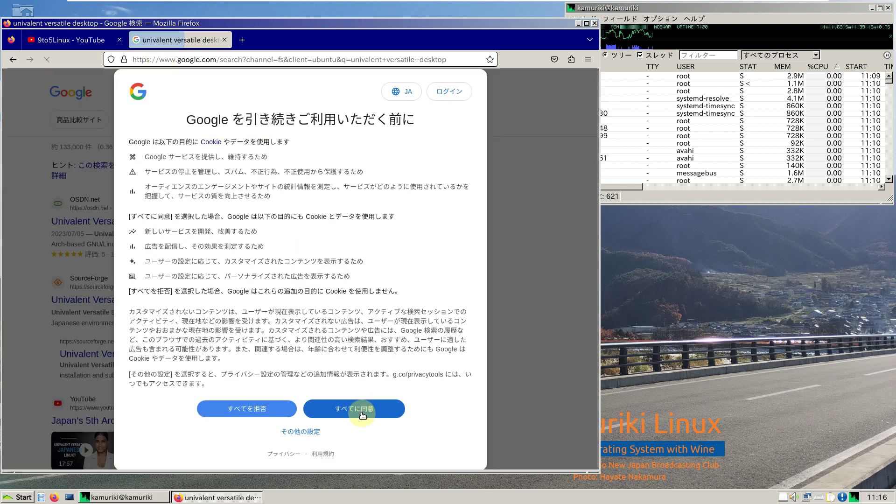
left_click(367, 409)
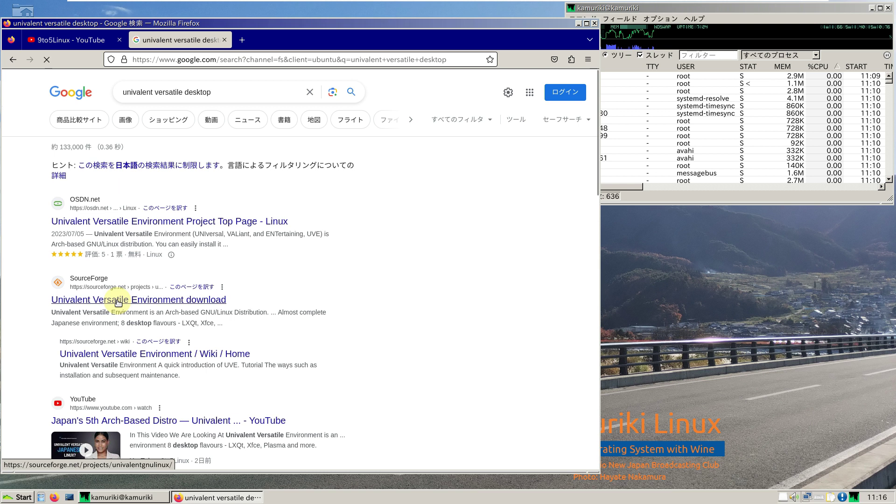
left_click(151, 300)
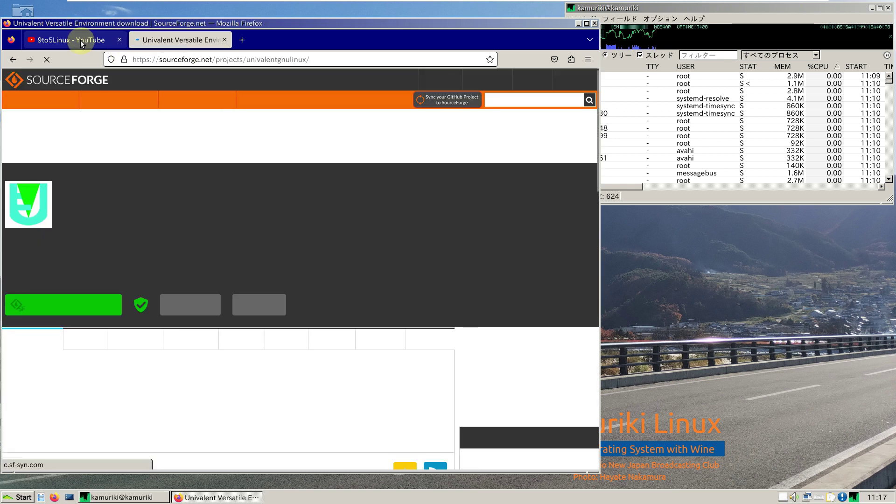
Step: Maximize Firefox on the SourceForge page and open the project Web Site link in a background tab
left_click(81, 40)
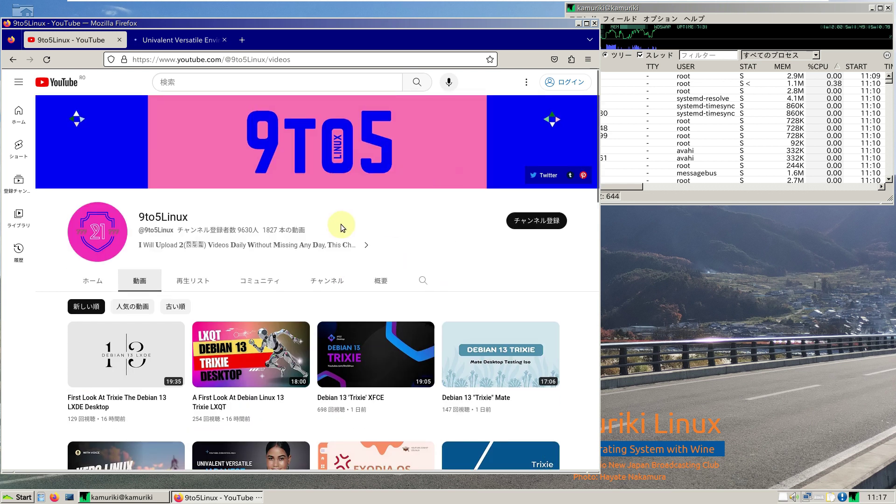
left_click(195, 42)
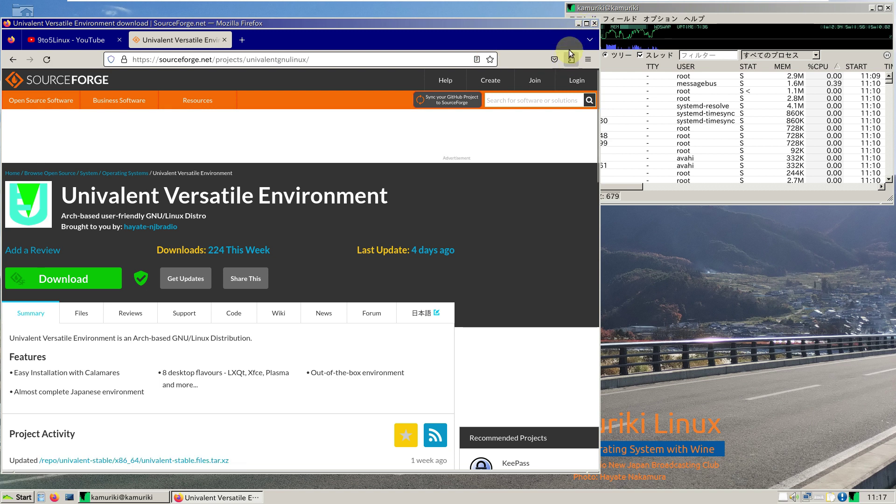
left_click(587, 24)
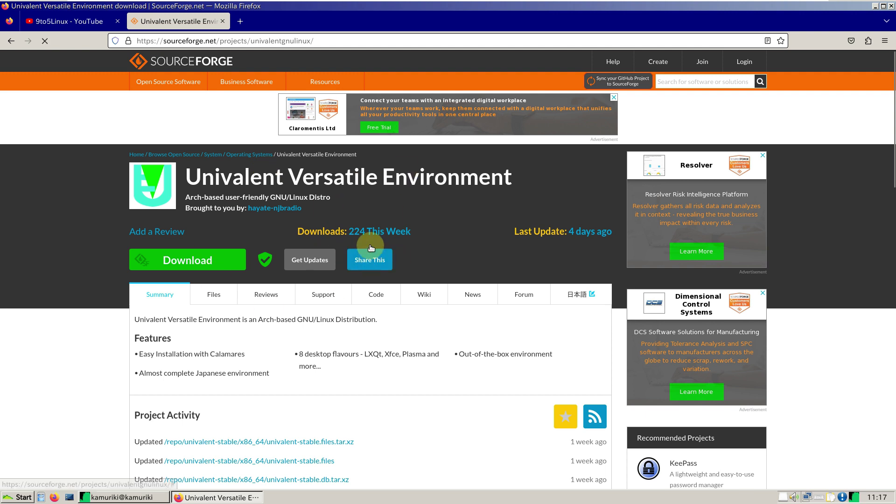
scroll(299, 256, "down", 5)
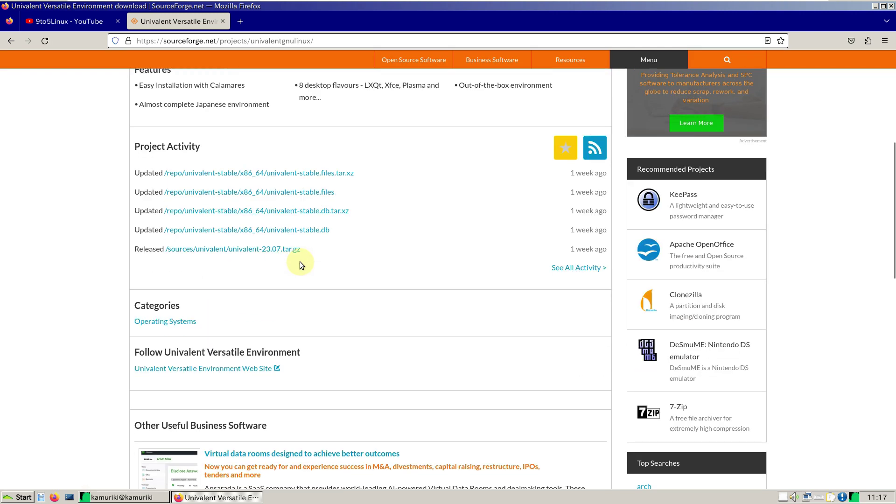
middle_click(206, 369)
scroll(350, 341, "up", 4)
scroll(349, 341, "up", 2)
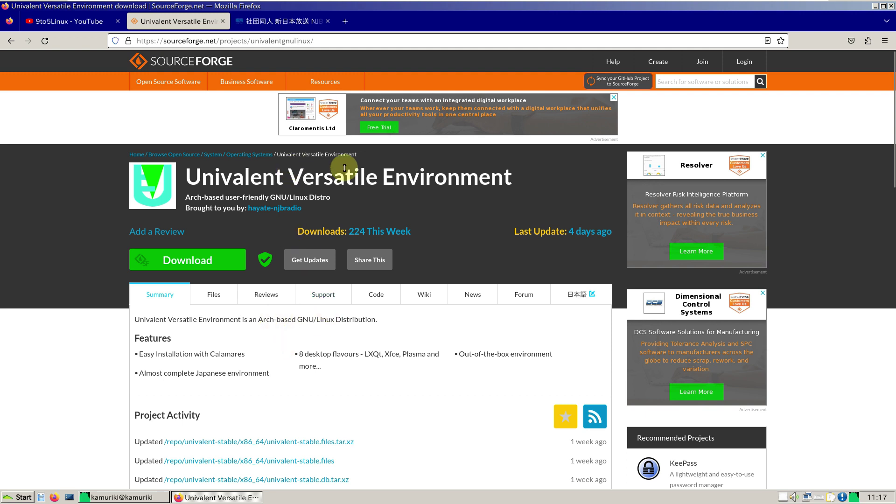
Step: From the NJB radio club site, open the Kamuriki Linux atwiki page via its banner
left_click(290, 21)
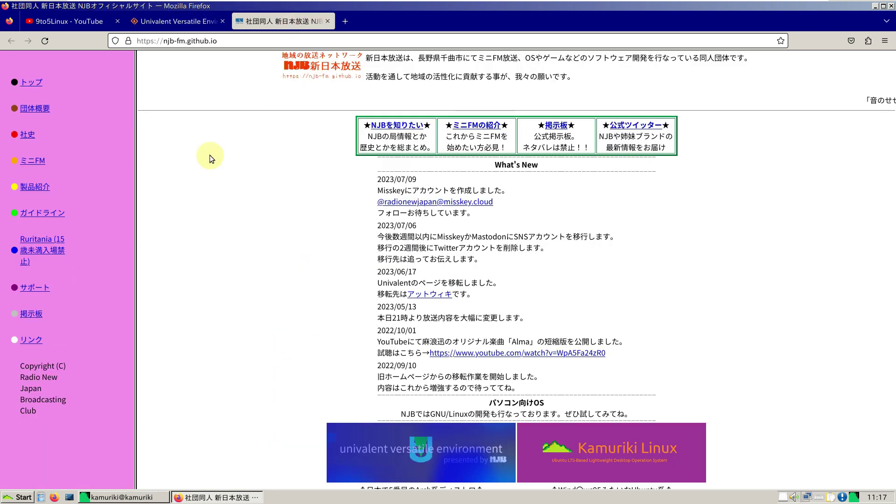
scroll(665, 312, "down", 1)
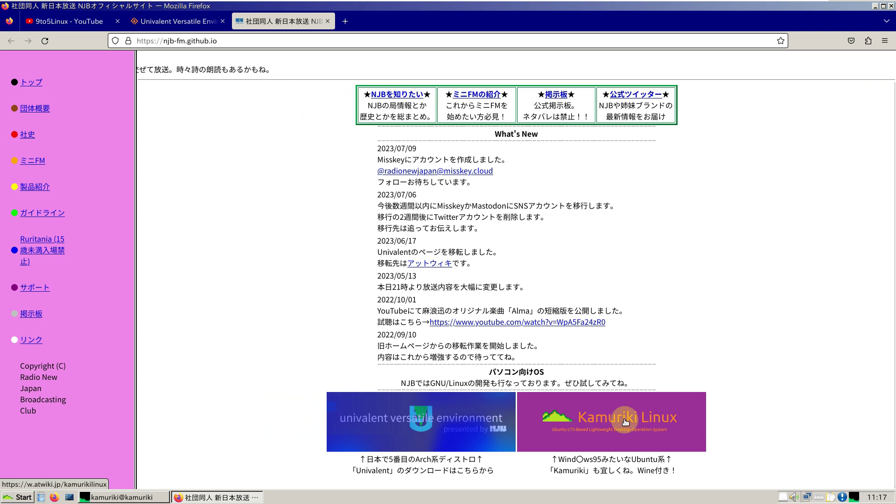
left_click(625, 422)
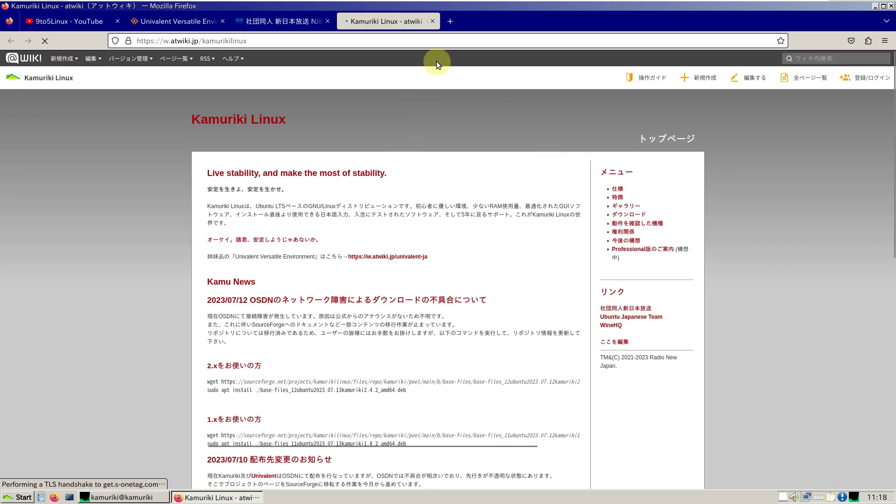
Step: In a new tab, search Google for 'google translate' and refine it to 'japanese to english'
left_click(450, 21)
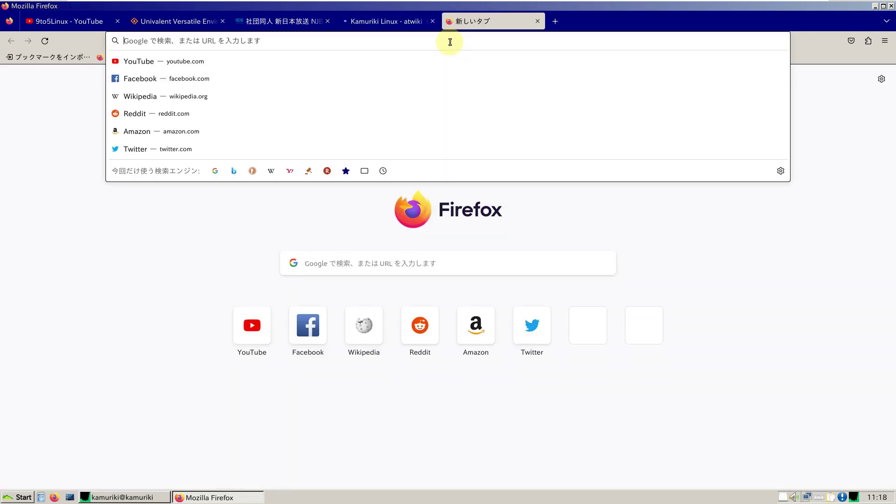
type("google translate")
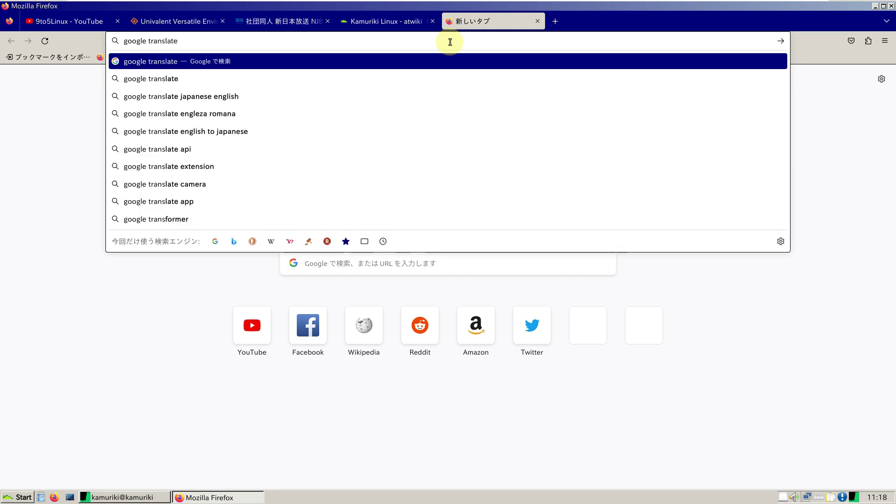
key("Return")
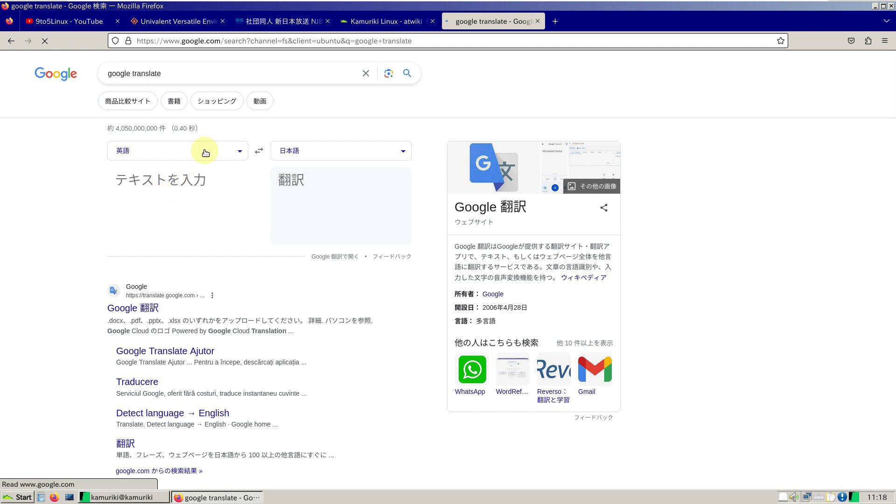
left_click(195, 76)
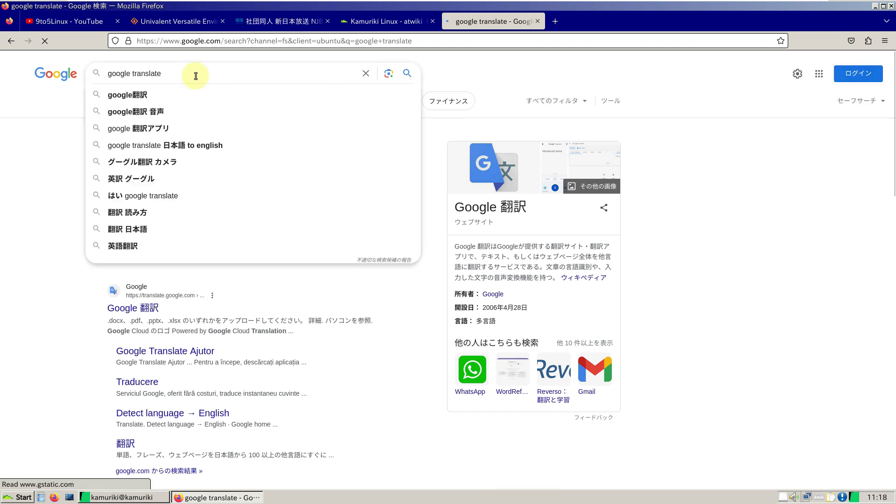
type("en")
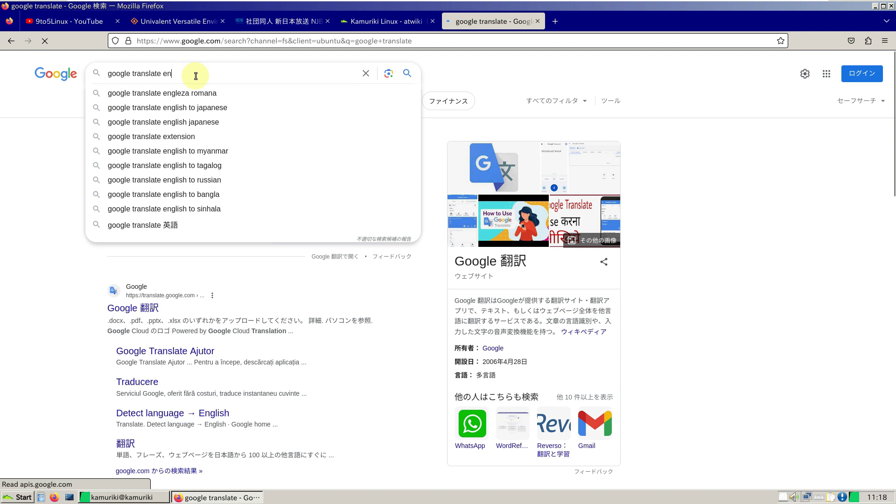
type("glish")
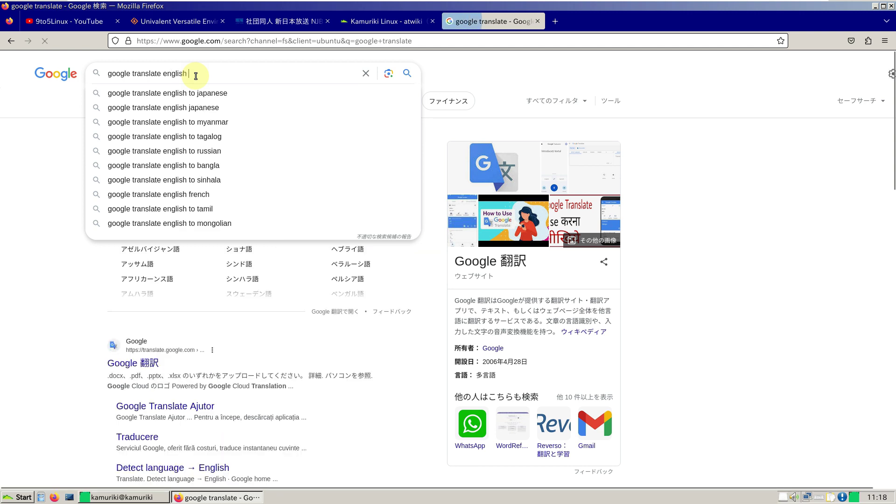
key("BackSpace")
key("BackSpace")
key("BackSpace")
key("BackSpace")
key("BackSpace")
key("BackSpace")
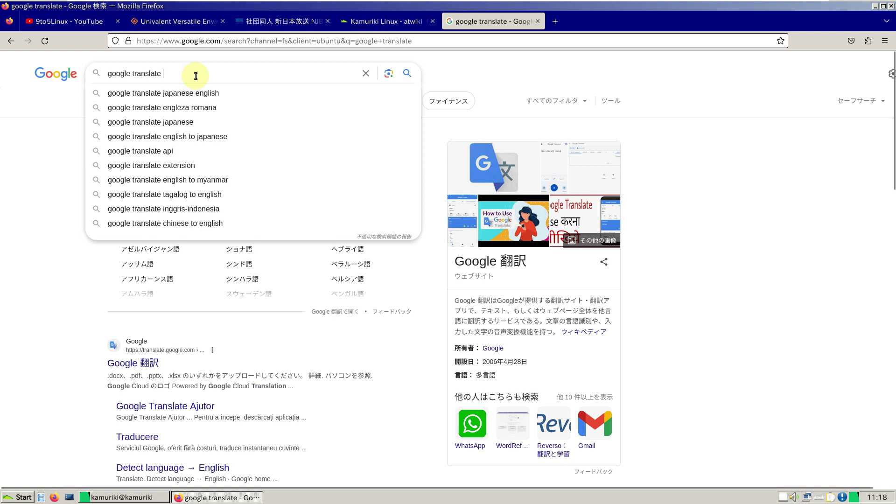
type("japa")
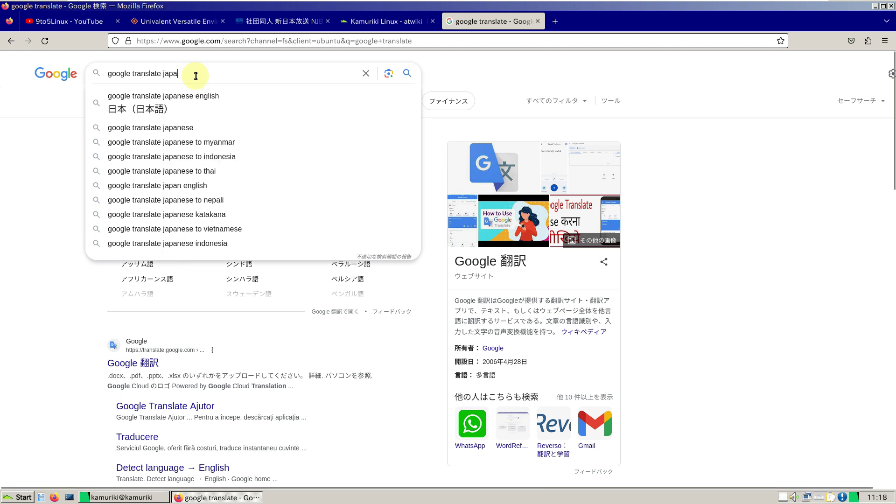
type("nese to ")
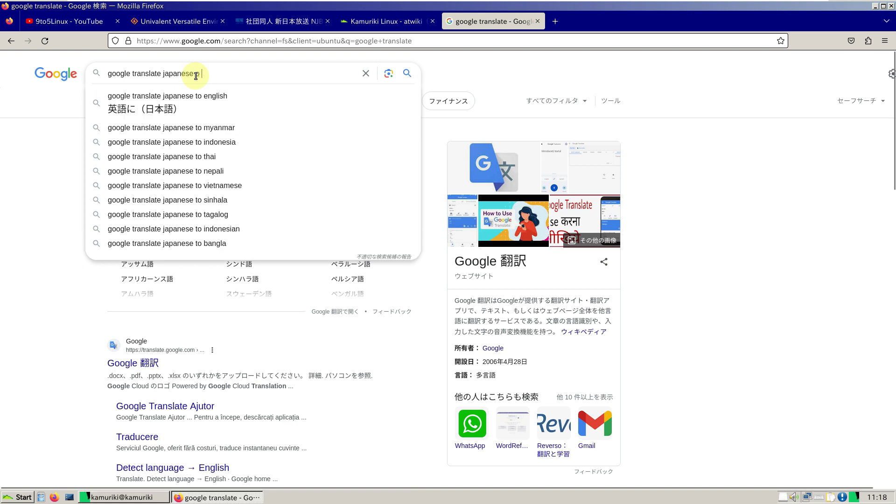
type("engli")
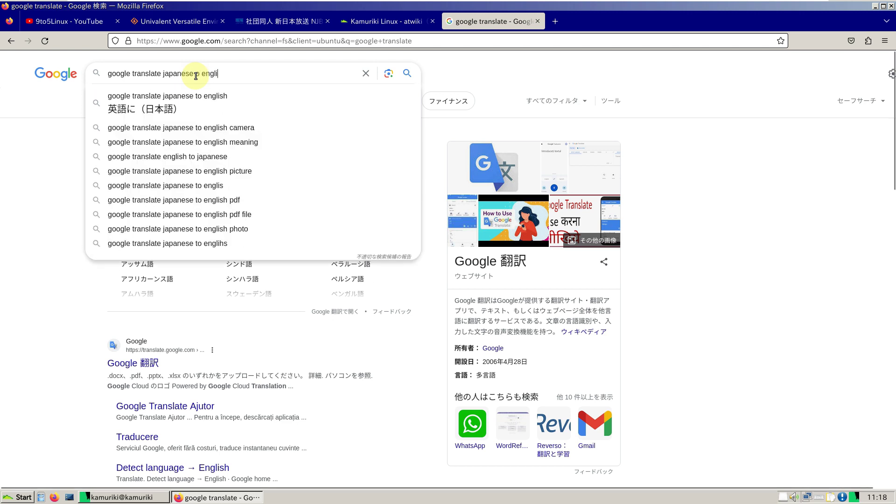
type("sh")
left_click(195, 74)
key("BackSpace")
key("Return")
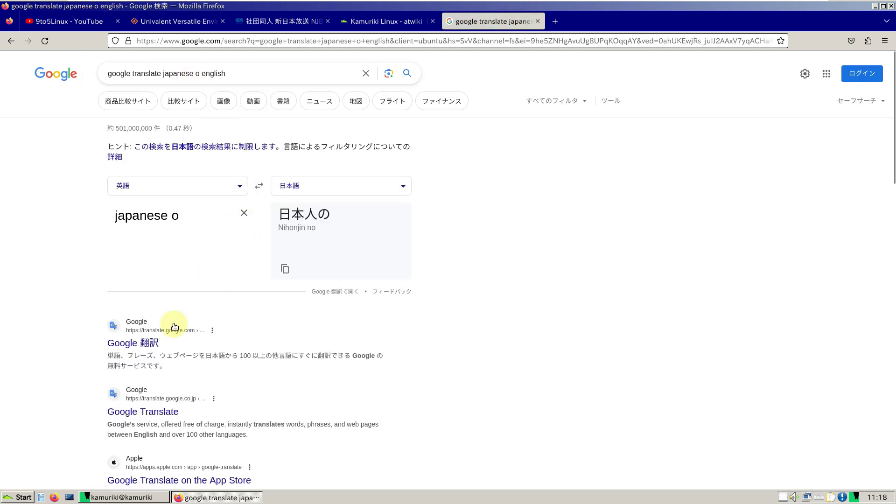
Step: Open the Google 翻訳 result, going back and forward to reach the cookie consent page
left_click(140, 343)
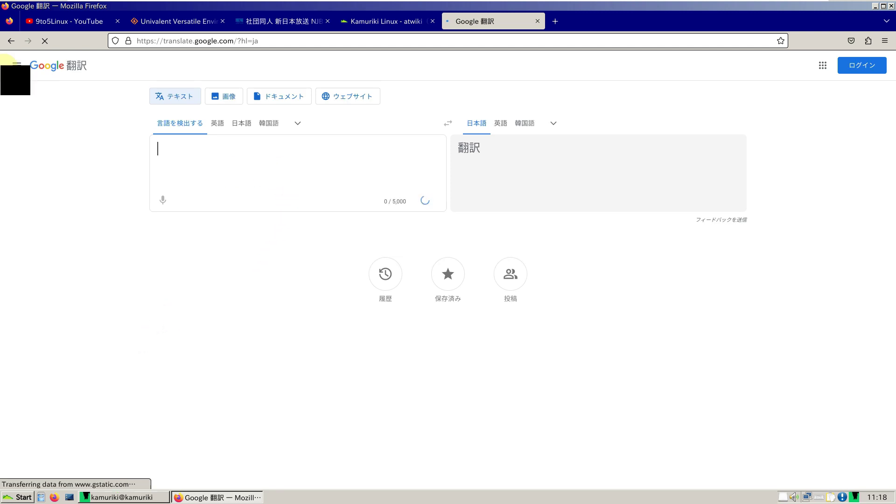
key("alt+Left")
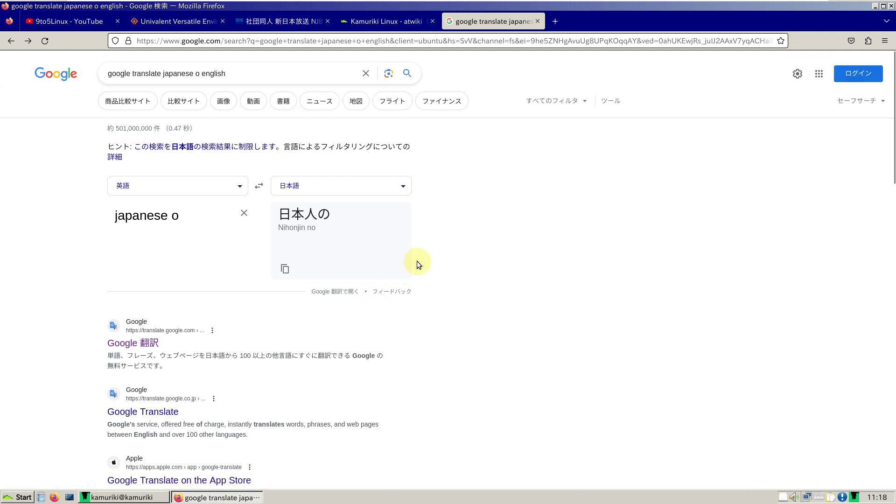
key("alt+Right")
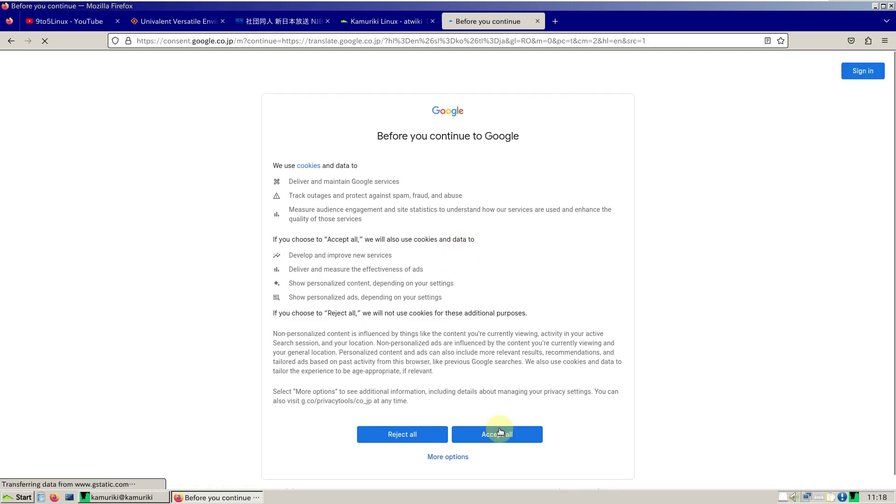
Step: Accept Google's cookies and set Translate's Websites mode from Detect language to English
left_click(500, 431)
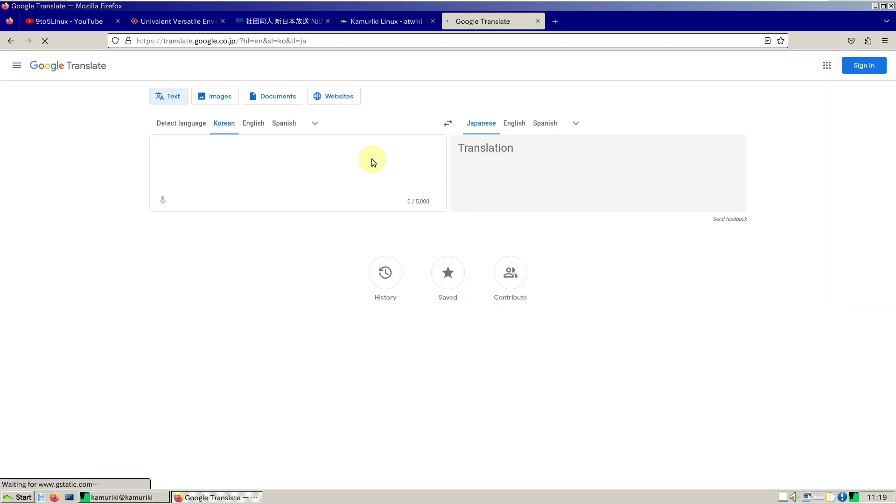
left_click(196, 128)
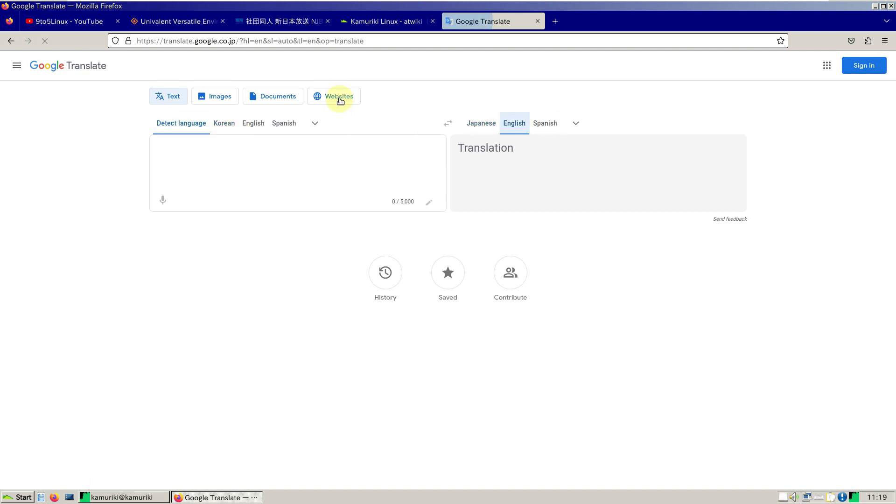
left_click(340, 99)
left_click(186, 130)
left_click(512, 122)
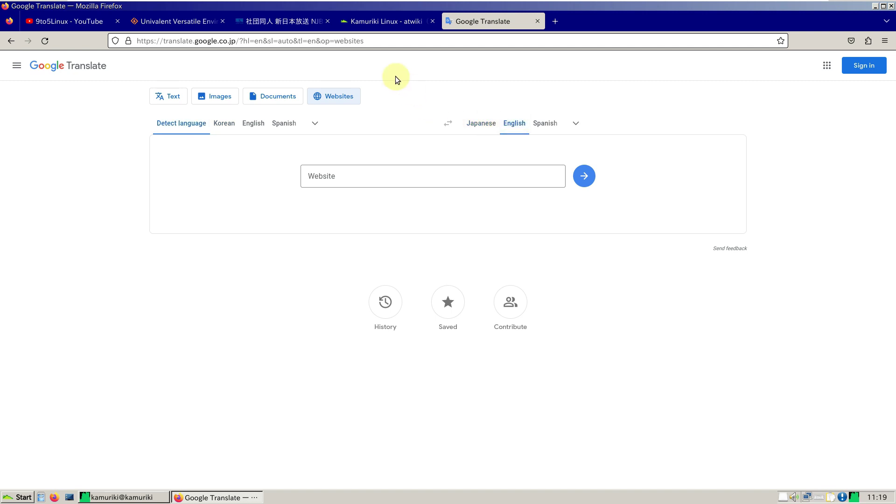
left_click(360, 22)
left_click(361, 40)
key("ctrl+c")
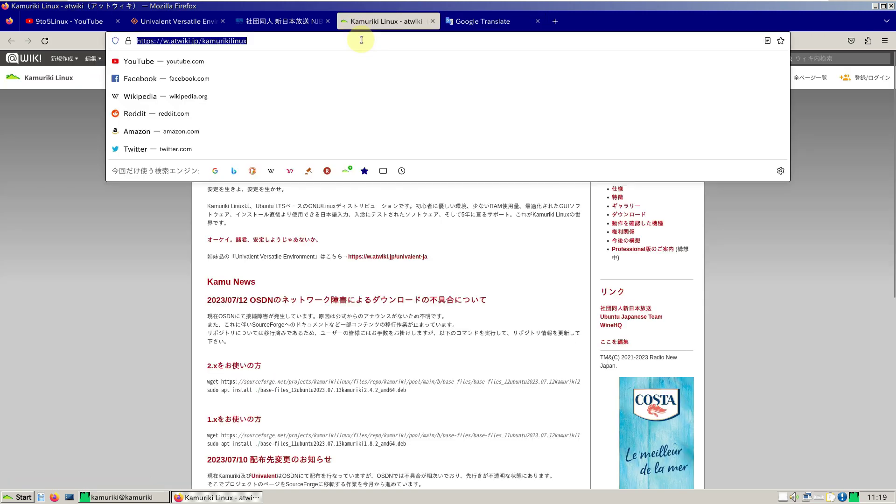
key("BackSpace")
left_click(471, 21)
left_click(383, 175)
key("ctrl+v")
left_click(590, 174)
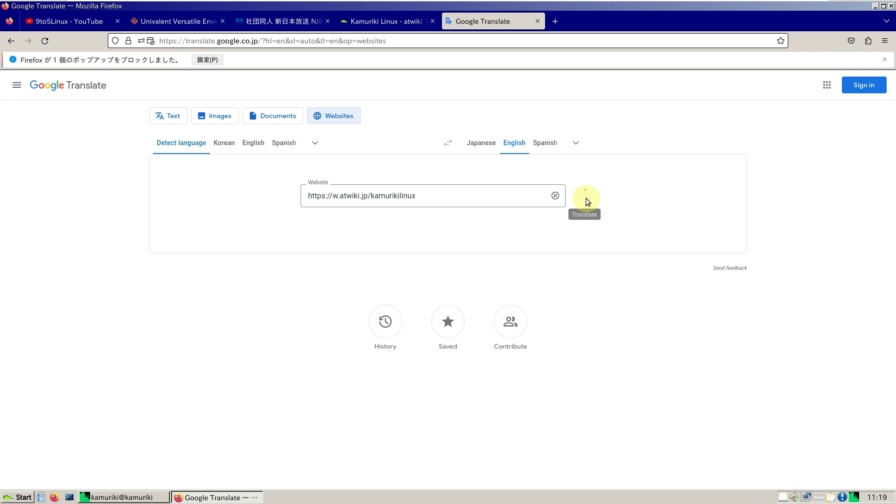
left_click(586, 198)
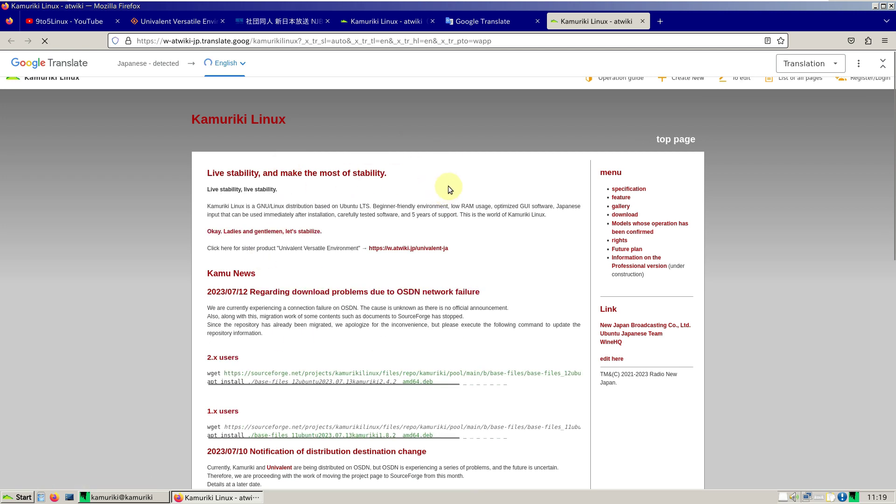
Step: Read the English-translated Kamuriki wiki and follow its link to the Download page
scroll(420, 238, "down", 3)
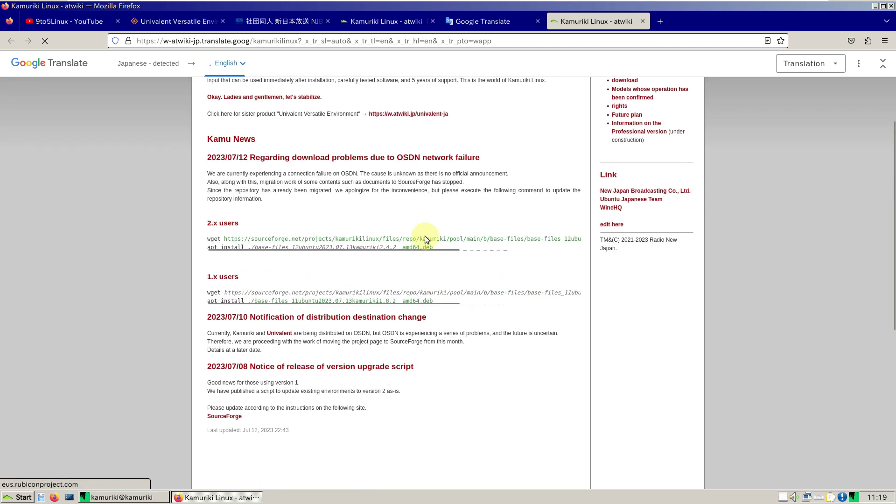
scroll(354, 114, "up", 3)
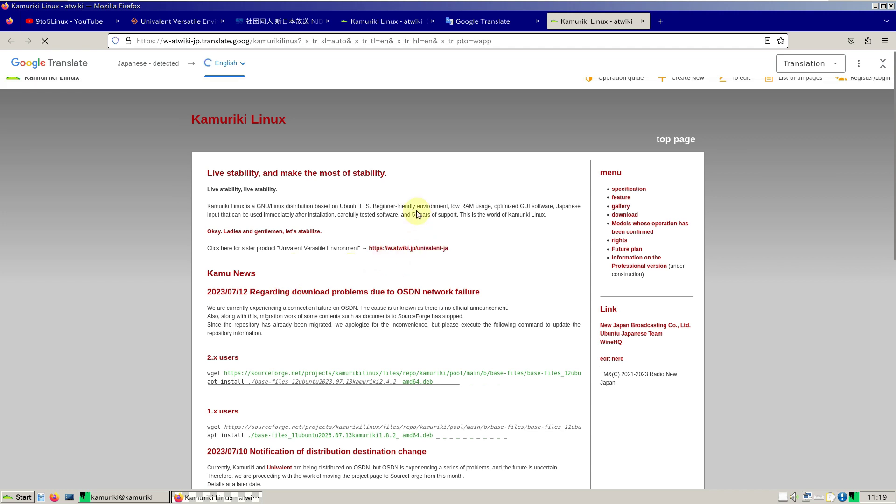
scroll(388, 291, "down", 3)
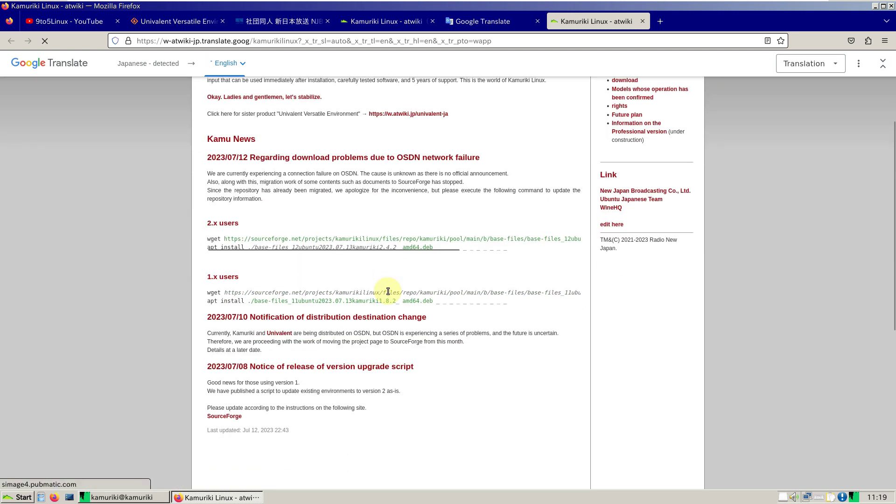
scroll(412, 290, "up", 3)
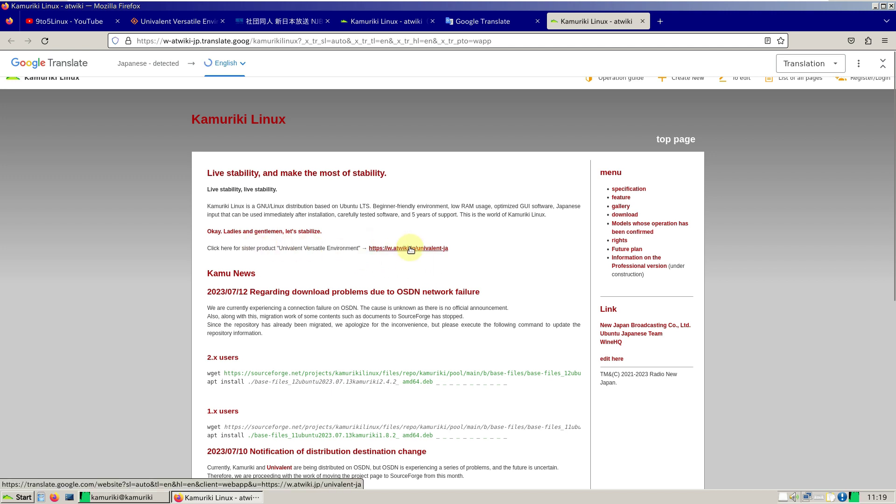
mouse_move(411, 249)
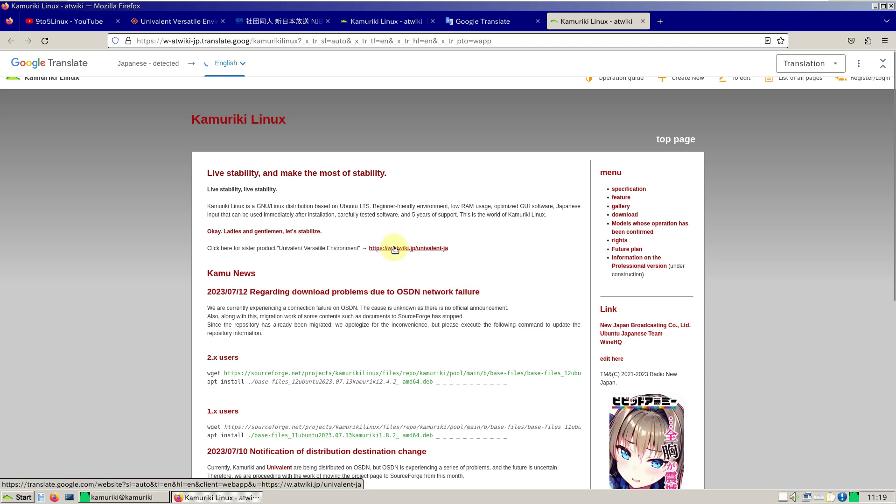
scroll(494, 236, "down", 3)
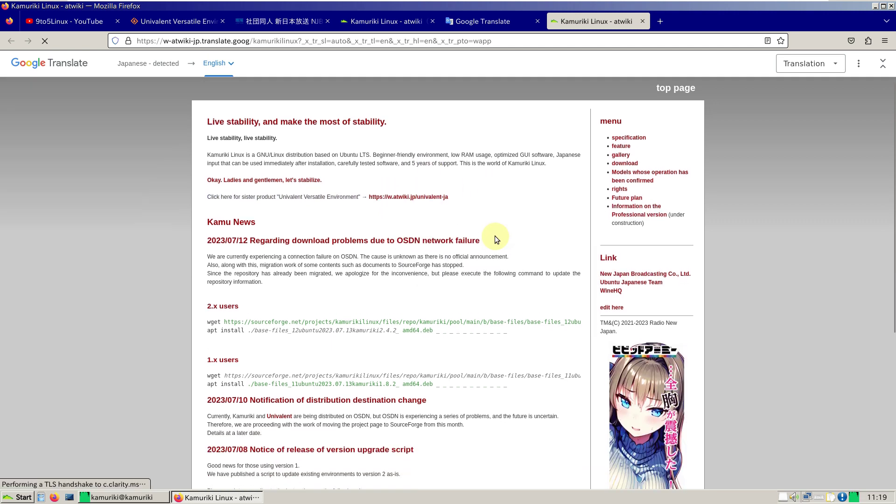
scroll(301, 209, "down", 6)
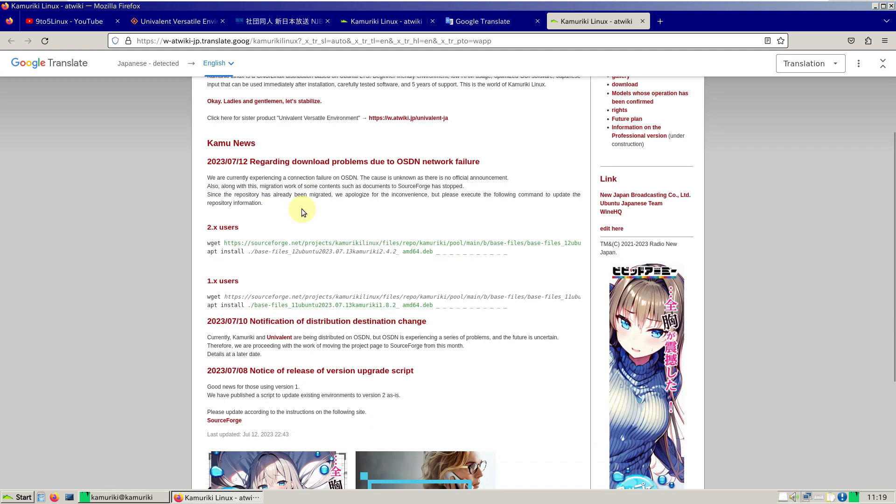
scroll(342, 269, "up", 9)
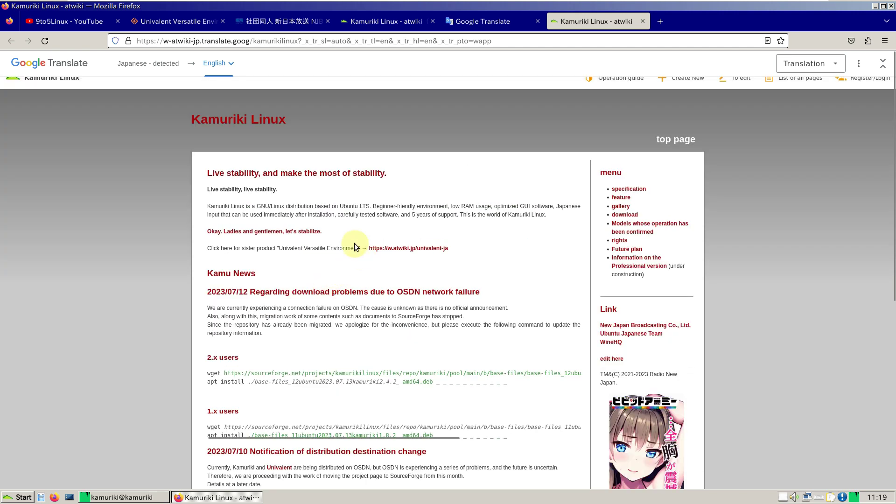
left_click(290, 232)
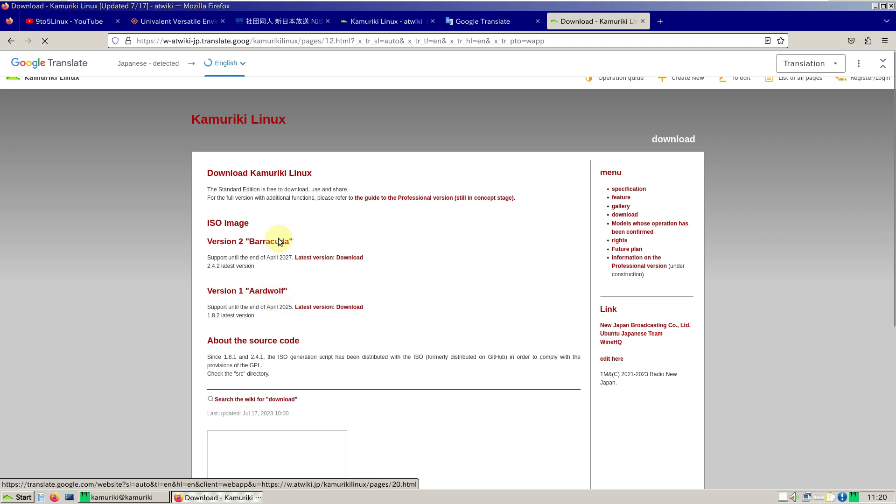
Step: Download kamuriki-2-latest-ja-standard-x86_64.iso from the Version 2 "Barracuda" 'Latest version' link
left_click(340, 258)
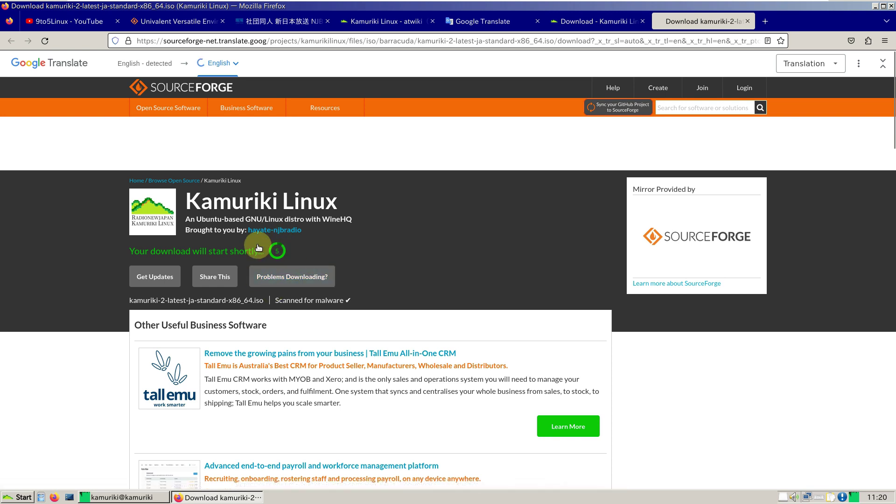
left_click(289, 270)
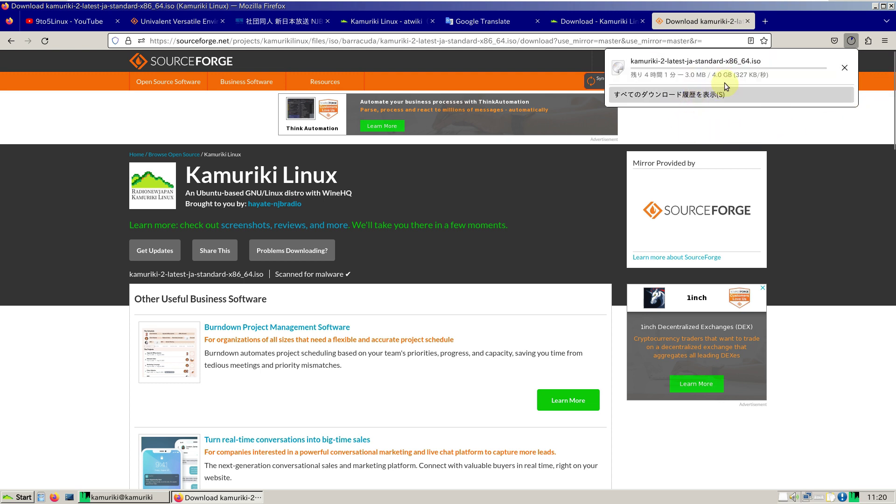
Step: Cancel the running ISO download and try trimming the address to the project files folder
left_click(844, 70)
left_click(14, 41)
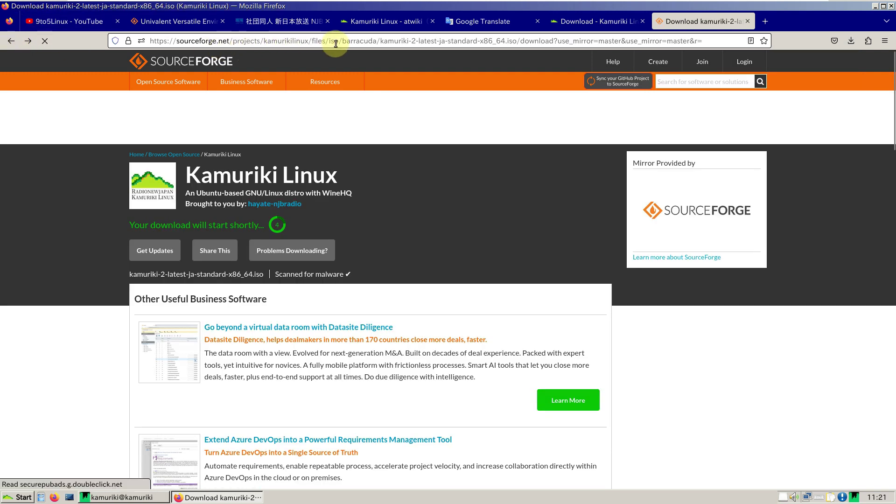
left_click_drag(329, 41, 716, 43)
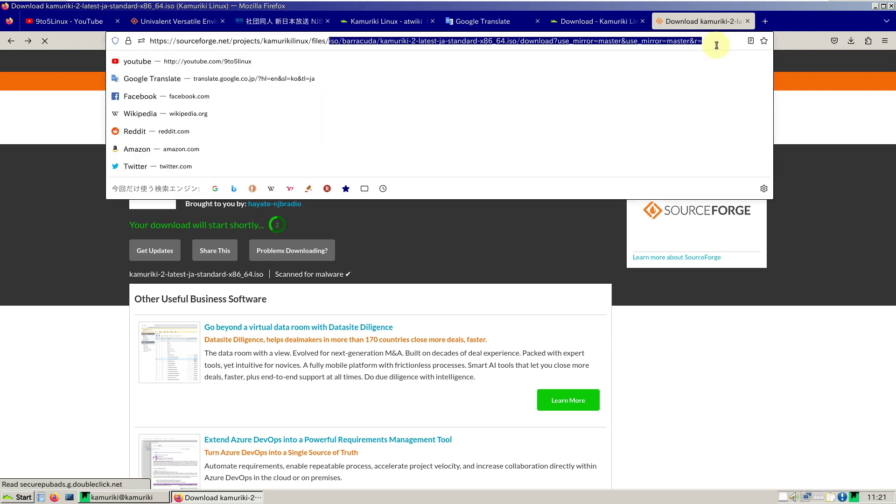
key("BackSpace")
key("Escape")
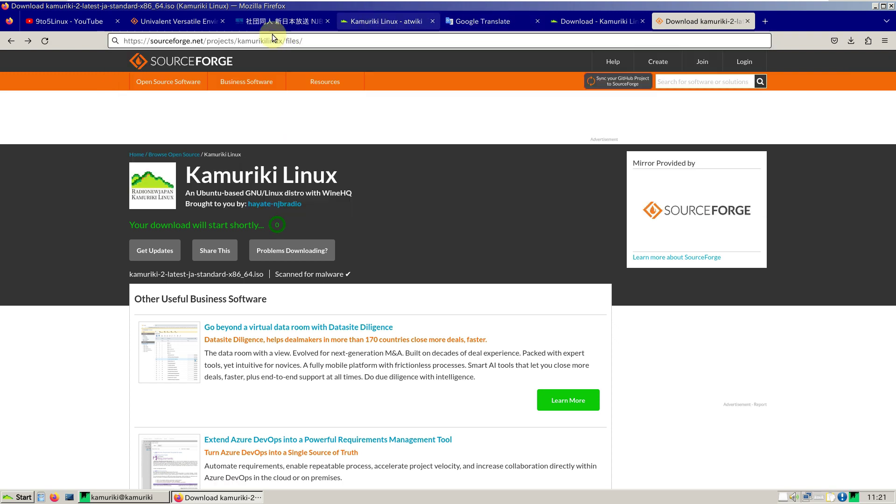
key("Escape")
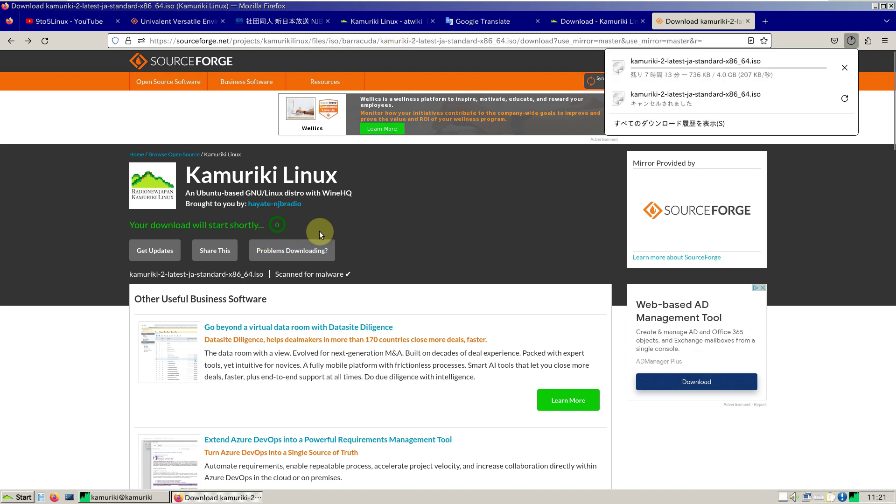
Step: Cancel the restarted download and go to sourceforge.net/projects/kamurikilinux/
left_click(845, 68)
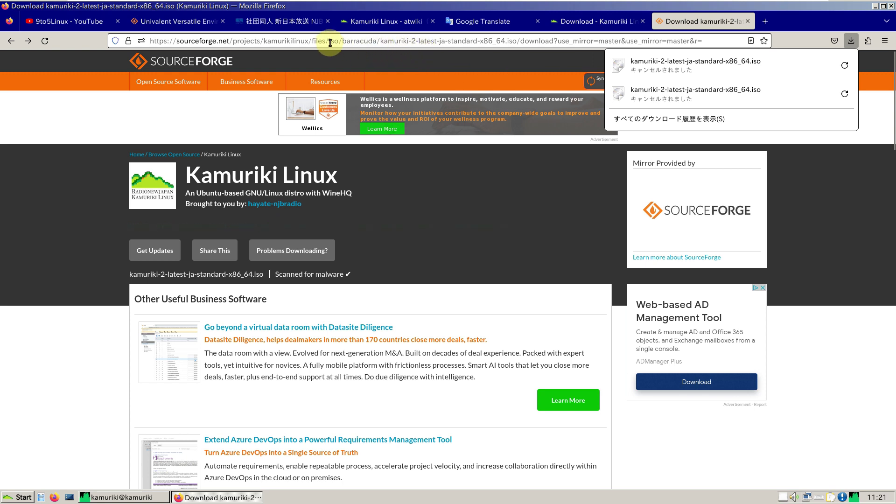
left_click_drag(313, 41, 707, 47)
key("BackSpace")
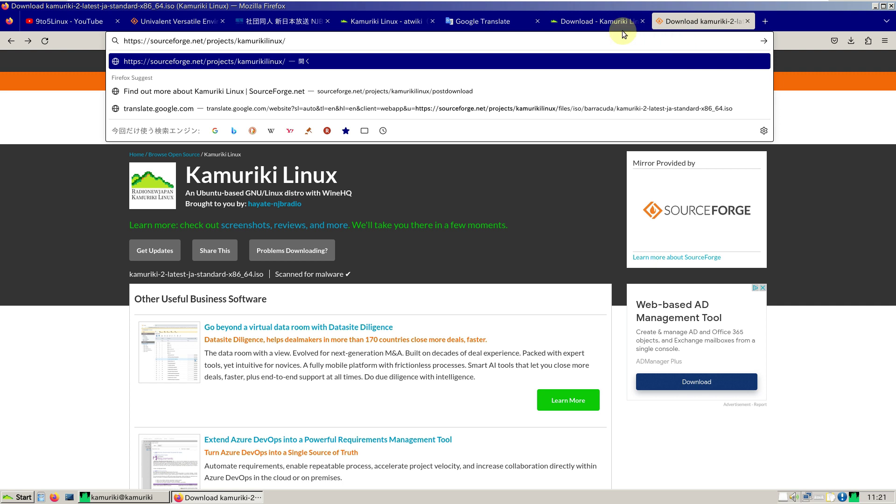
key("Return")
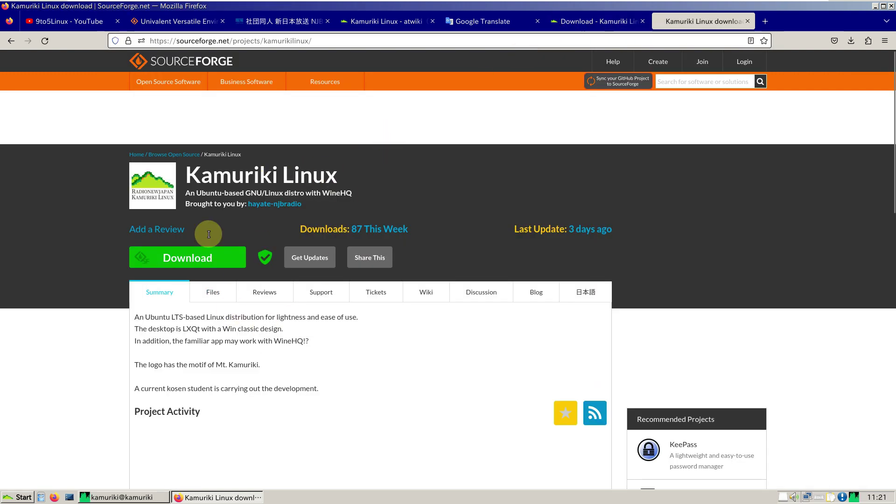
left_click_drag(346, 171, 191, 175)
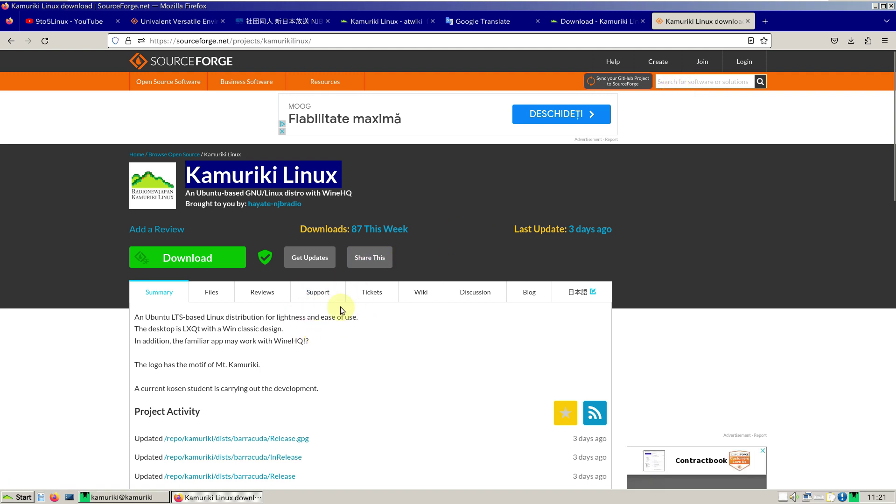
scroll(266, 336, "down", 3)
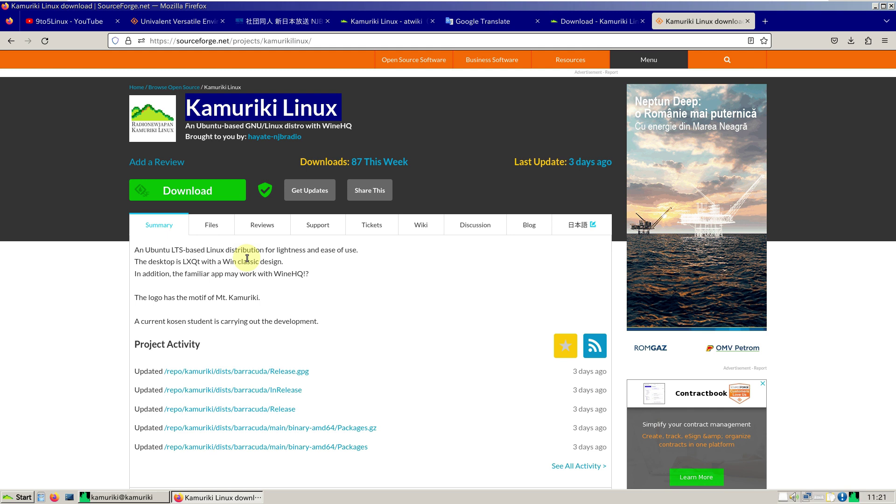
scroll(247, 258, "down", 5)
scroll(248, 258, "up", 3)
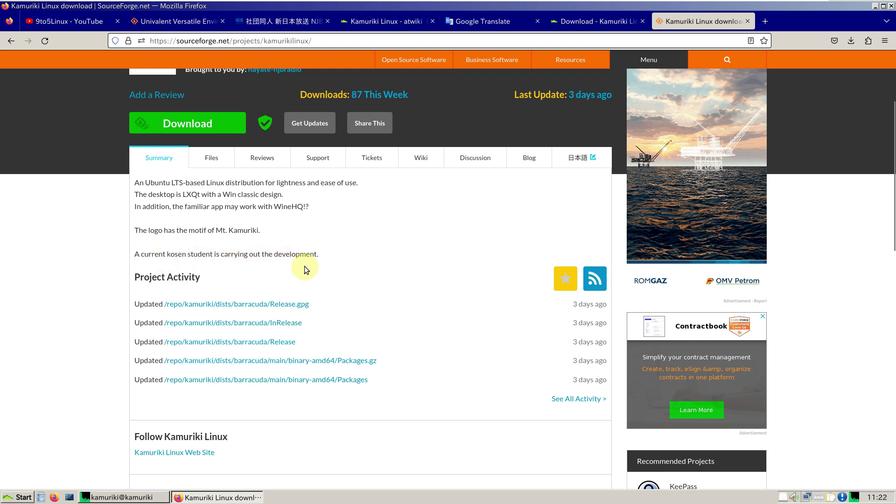
scroll(304, 266, "up", 3)
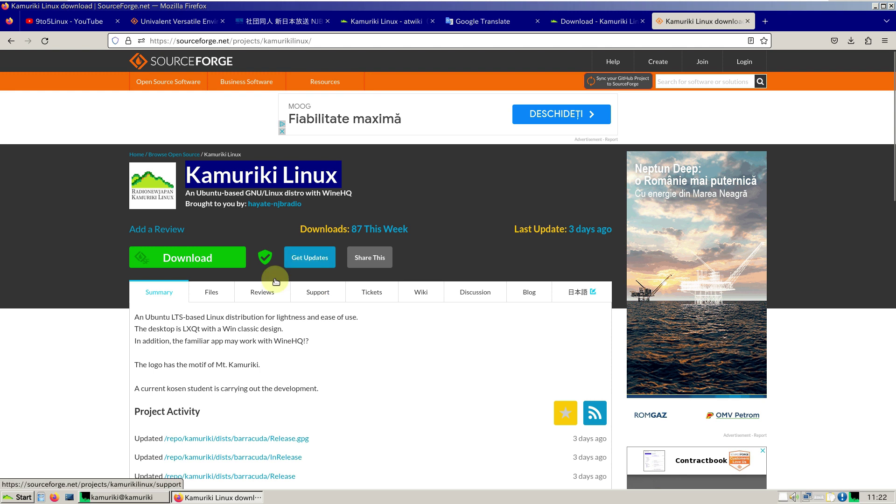
Step: Browse the project's file listing and open the barracuda ISO folder
left_click(211, 300)
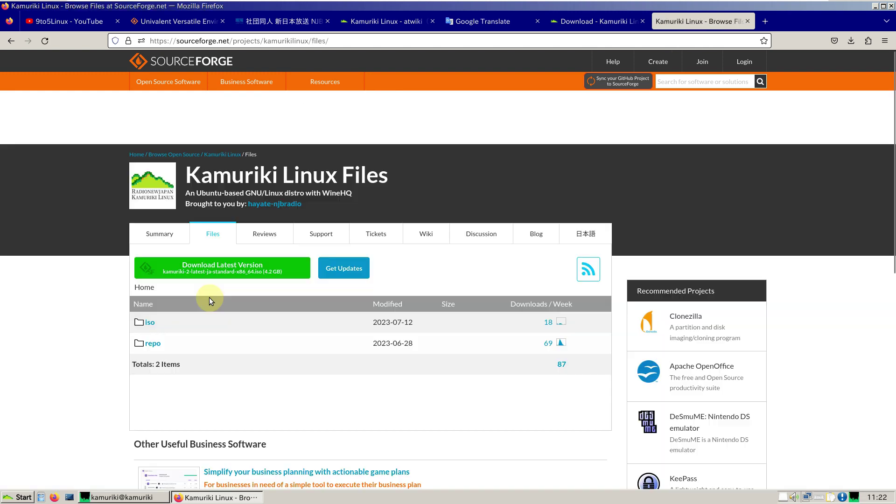
scroll(209, 297, "down", 2)
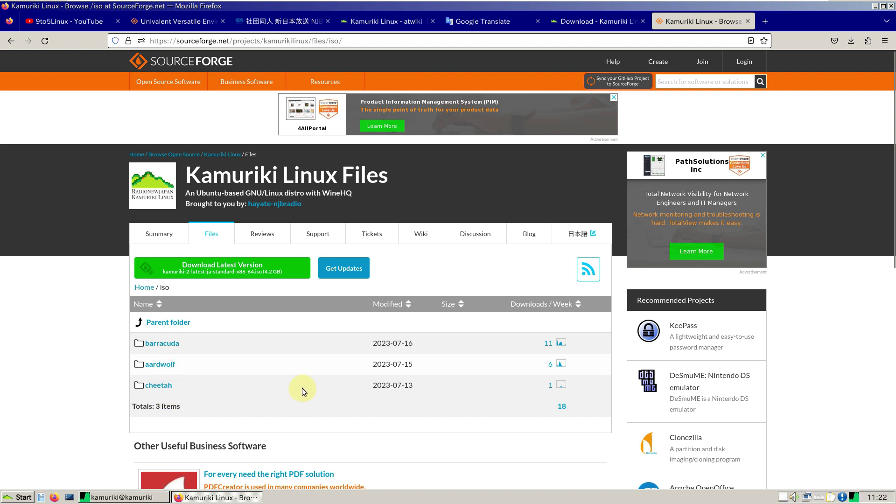
left_click(176, 347)
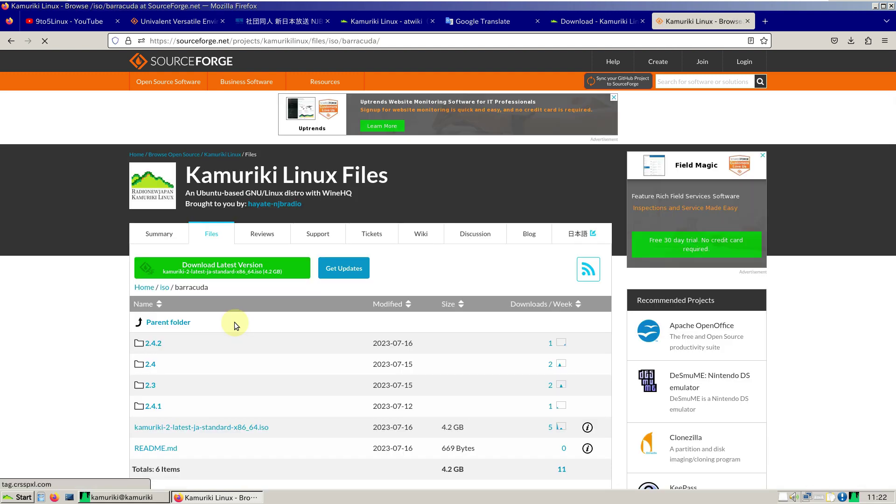
scroll(234, 322, "down", 2)
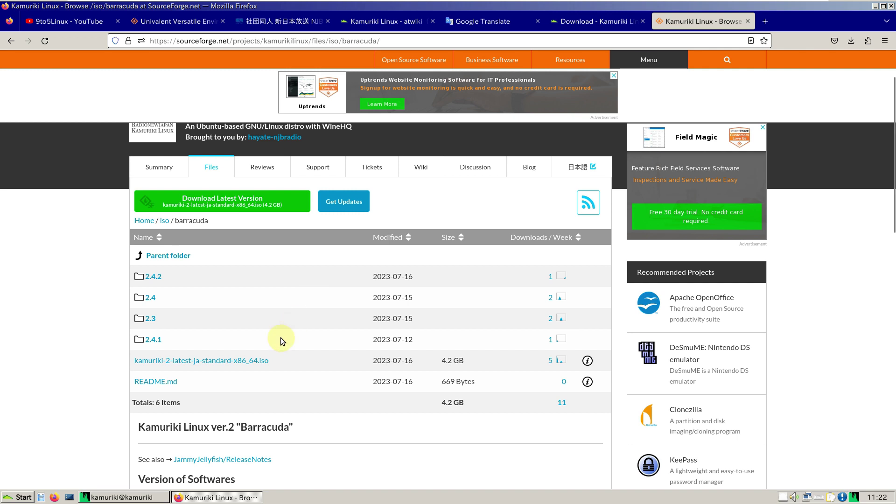
Step: Close the SourceForge files tab and quit Firefox with Alt+F4
scroll(280, 336, "up", 3)
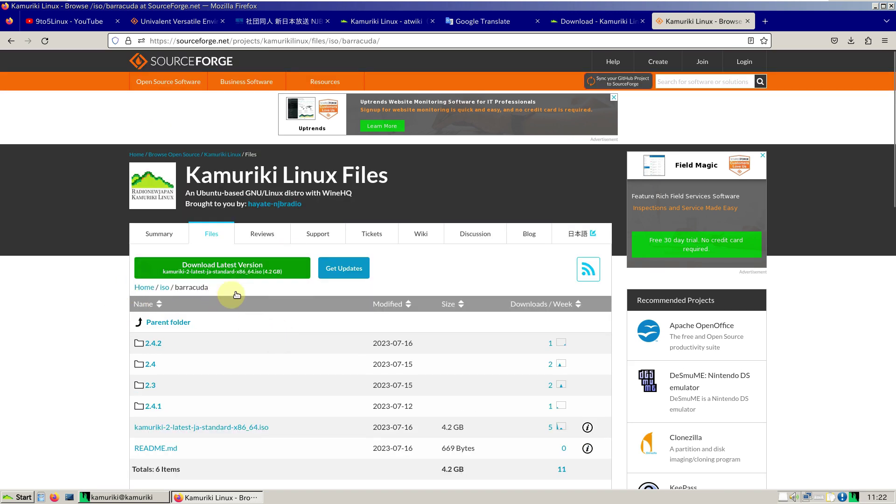
left_click(746, 22)
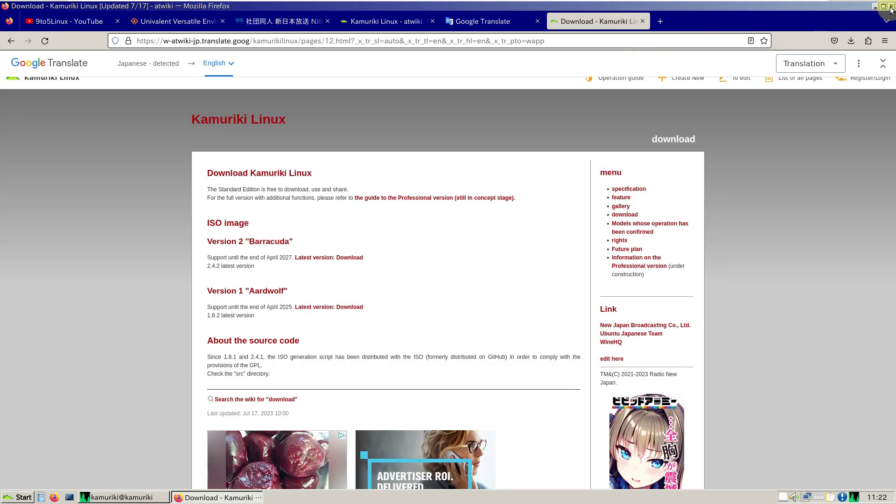
key("alt+F4")
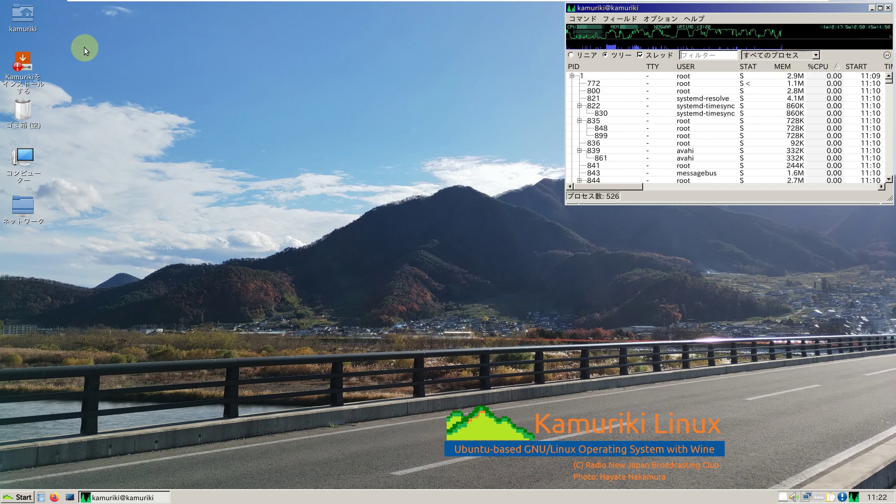
Step: Open kamuriki-calamares.desktop as text, close the editor, then open the install shortcut again
right_click(29, 65)
left_click(46, 77)
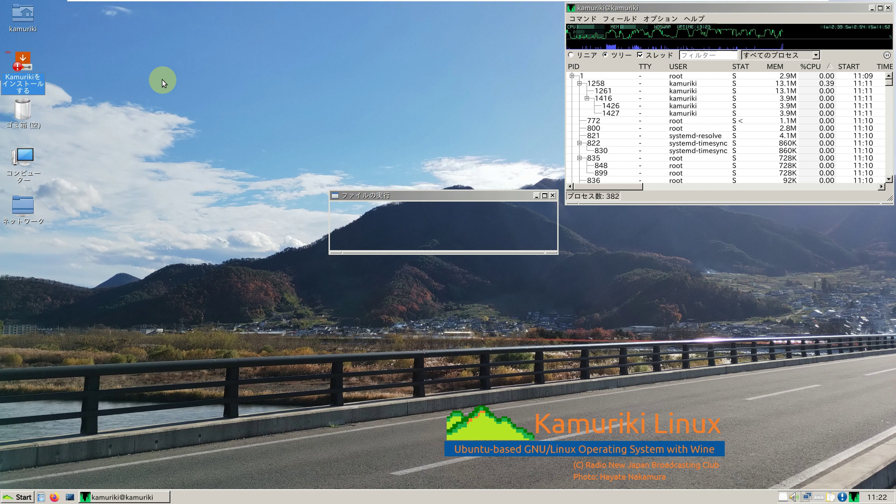
left_click(361, 239)
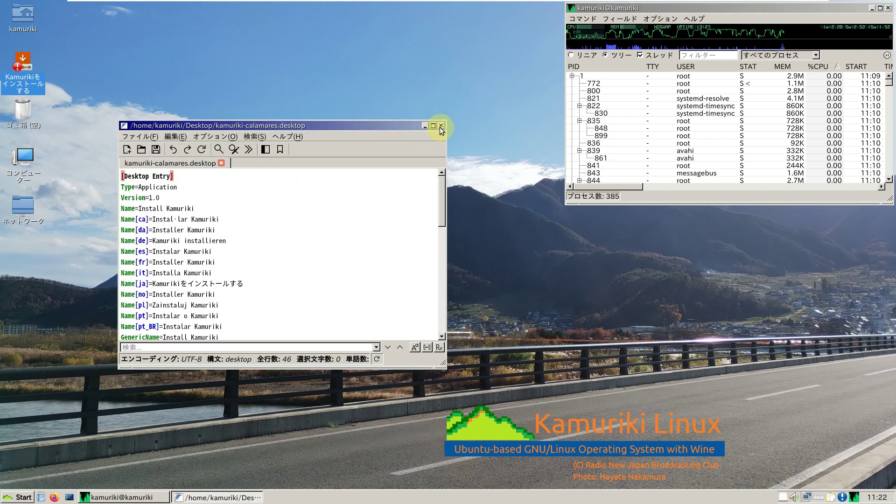
left_click(440, 126)
right_click(37, 78)
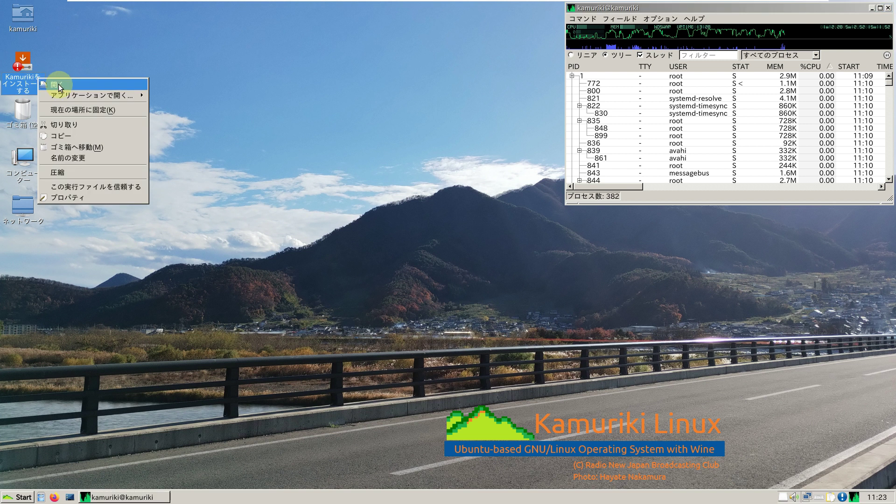
left_click(59, 86)
Step: Run the Calamares installer and view, then dismiss, its About version information
left_click(386, 241)
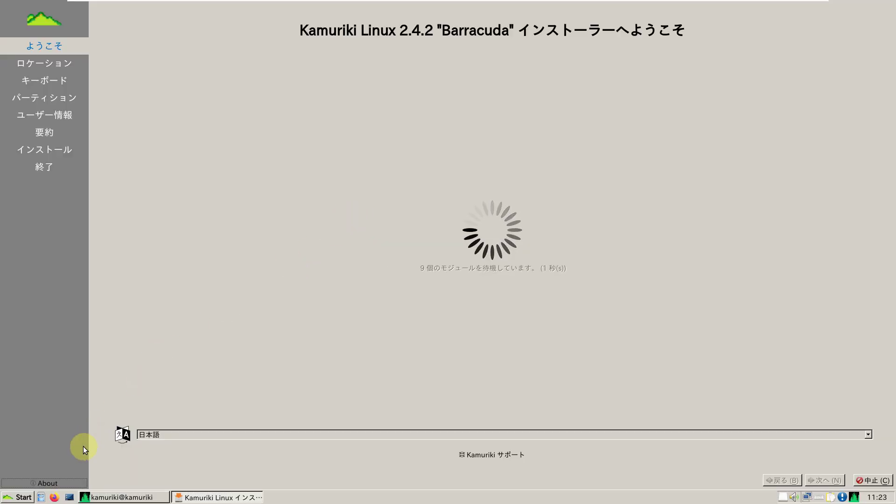
left_click(51, 483)
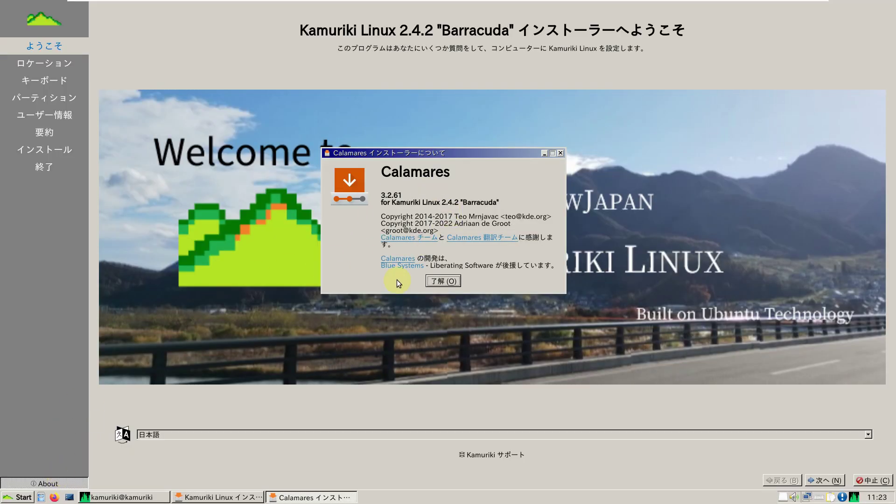
left_click(442, 280)
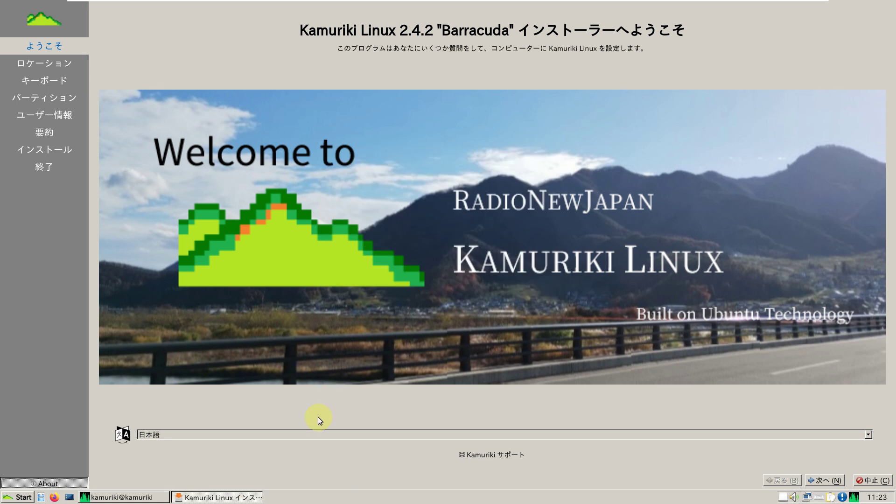
Step: Choose American English from the installer's language list
left_click(318, 435)
scroll(312, 383, "up", 5)
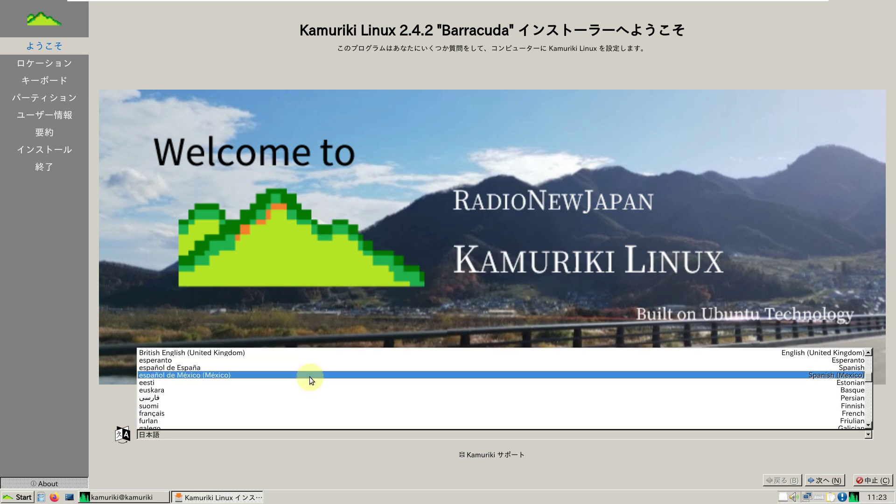
scroll(299, 368, "up", 2)
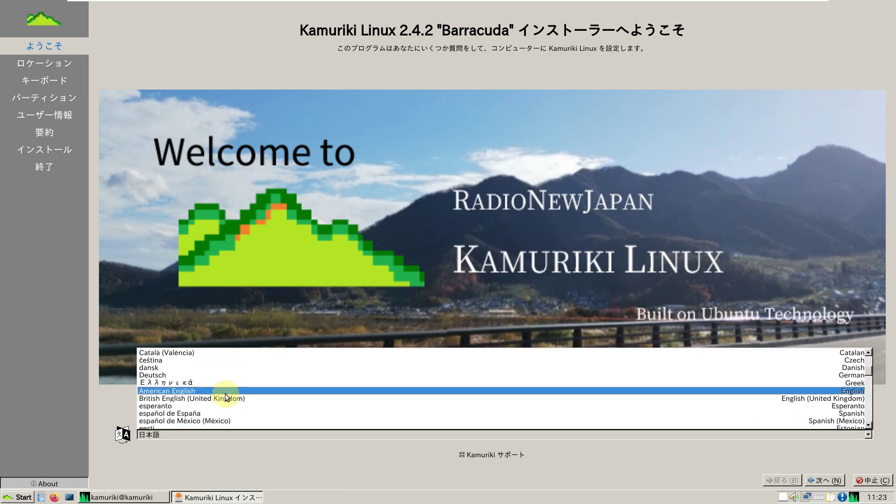
left_click(226, 392)
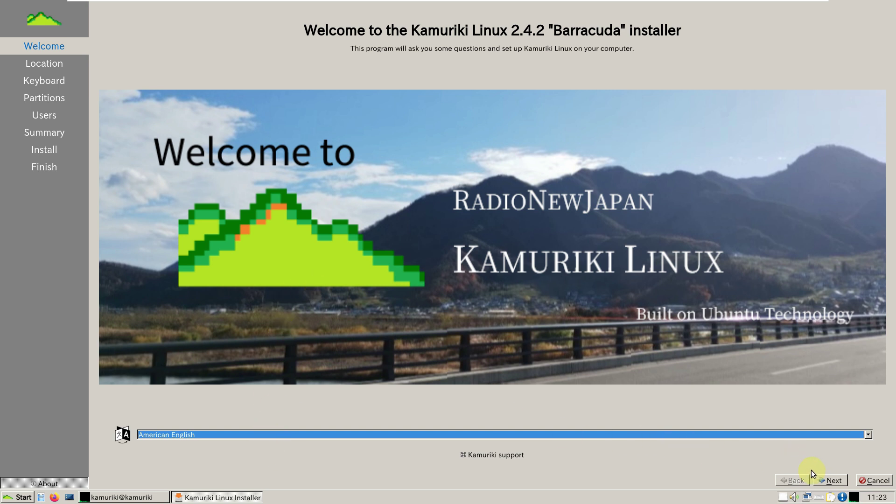
Step: Advance to the location step and set the time zone to America / Los Angeles
left_click(827, 476)
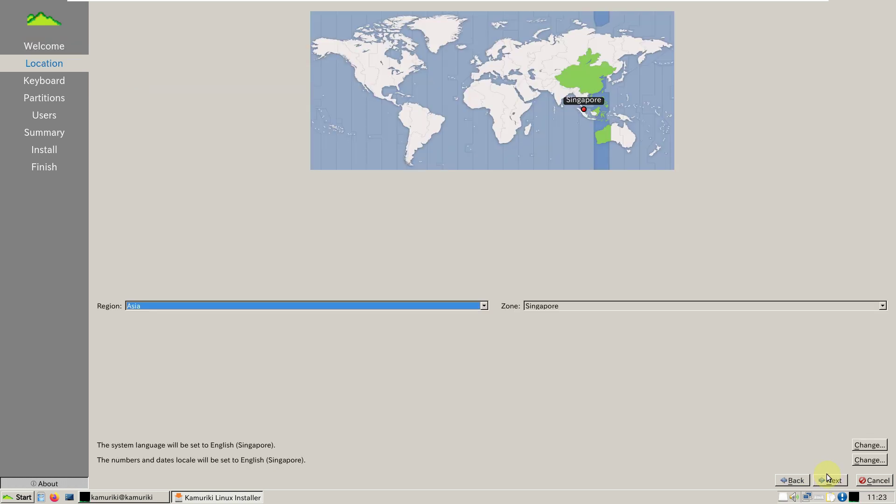
left_click(357, 82)
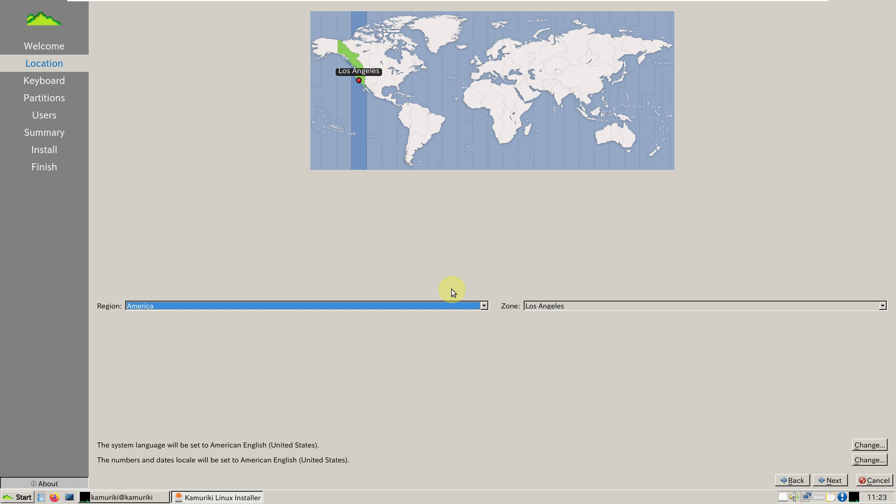
left_click(484, 306)
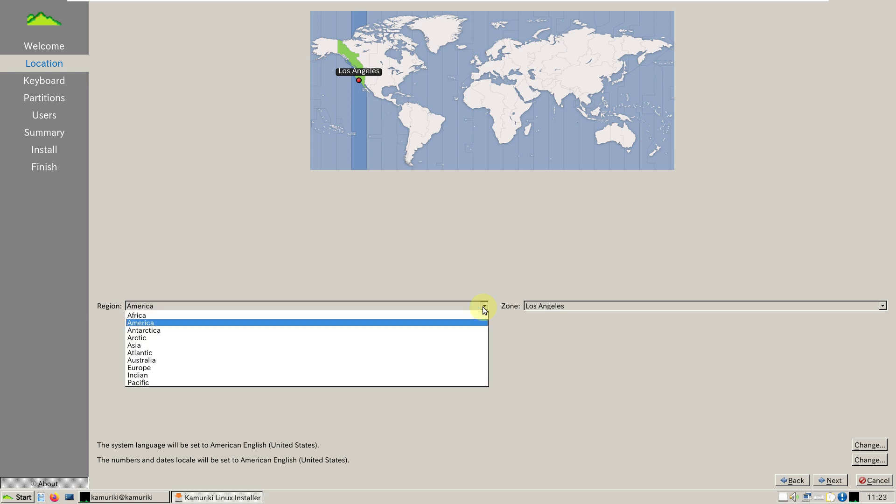
left_click(485, 253)
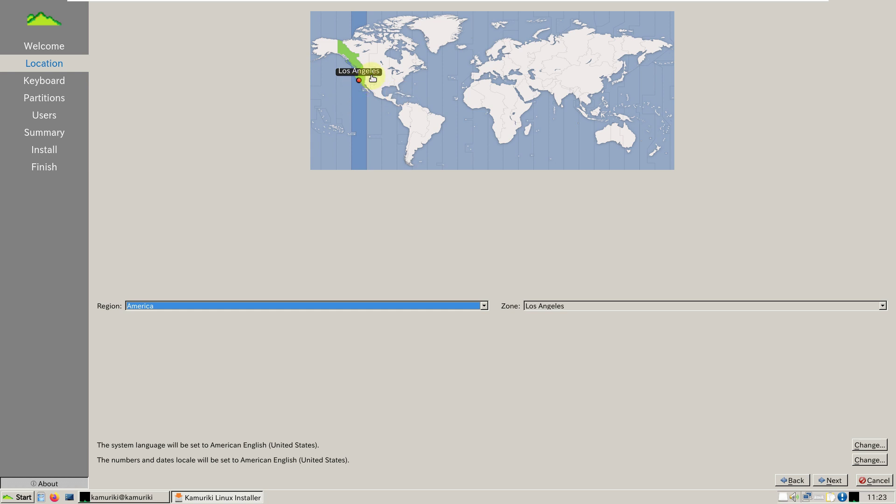
Step: Review and cancel both the system language and numbers/dates locale dialogs
left_click(861, 446)
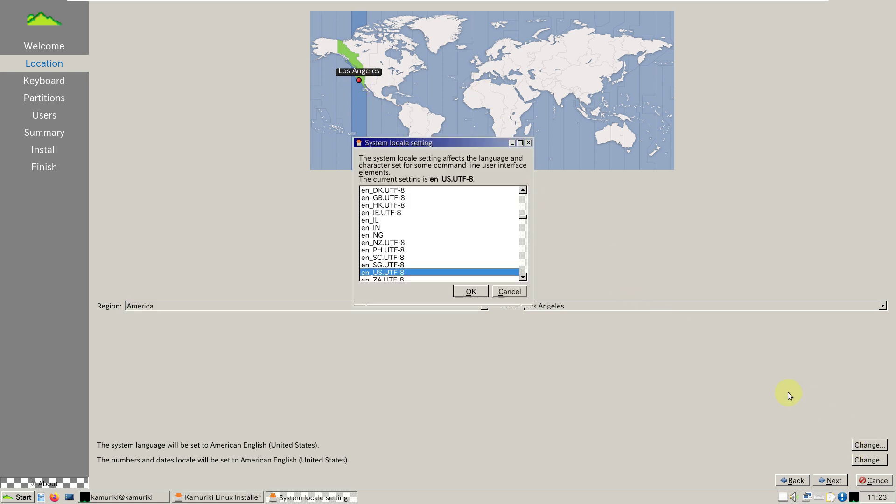
left_click(520, 293)
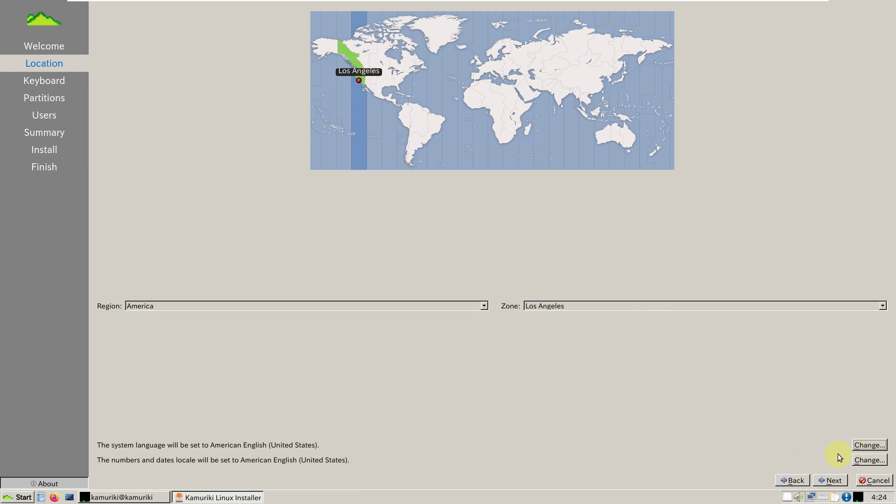
left_click(859, 463)
left_click(522, 292)
Step: Advance to the Keyboard step, keep Generic 105-key PC with English (US), and focus the typing test field
left_click(830, 480)
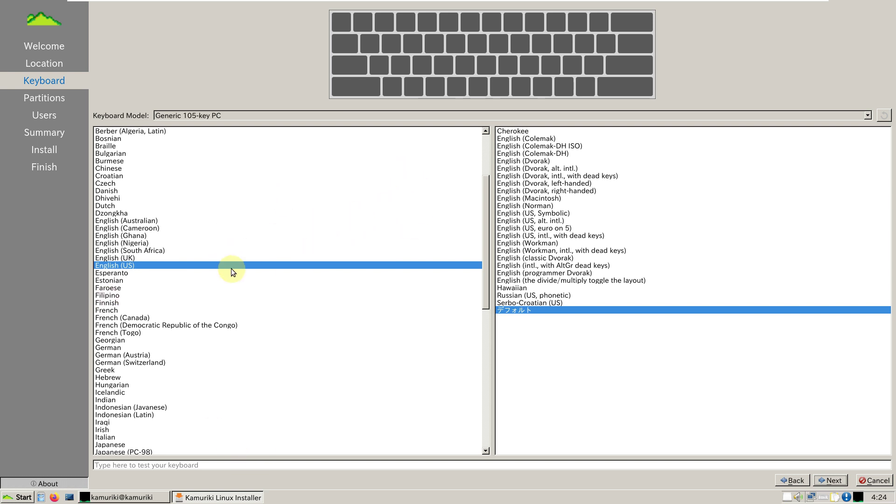
left_click(199, 464)
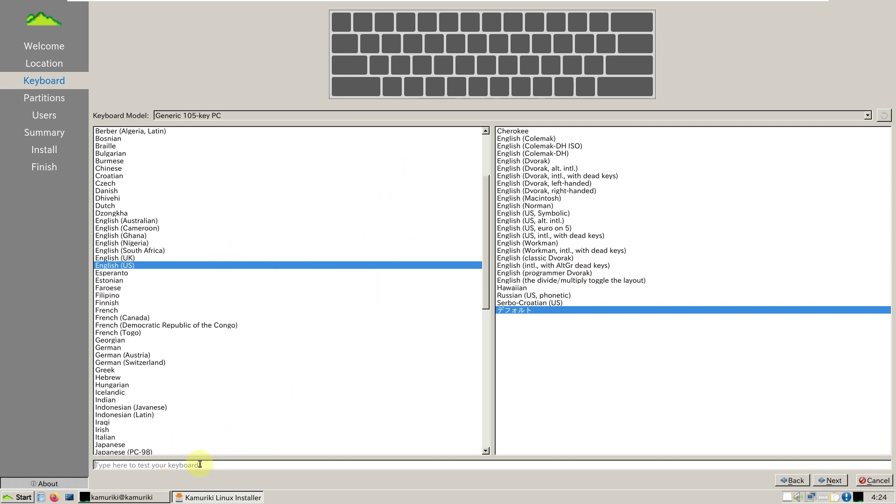
Step: Target the 80 GiB disk with Erase disk selected and swap kept as a file
left_click(831, 480)
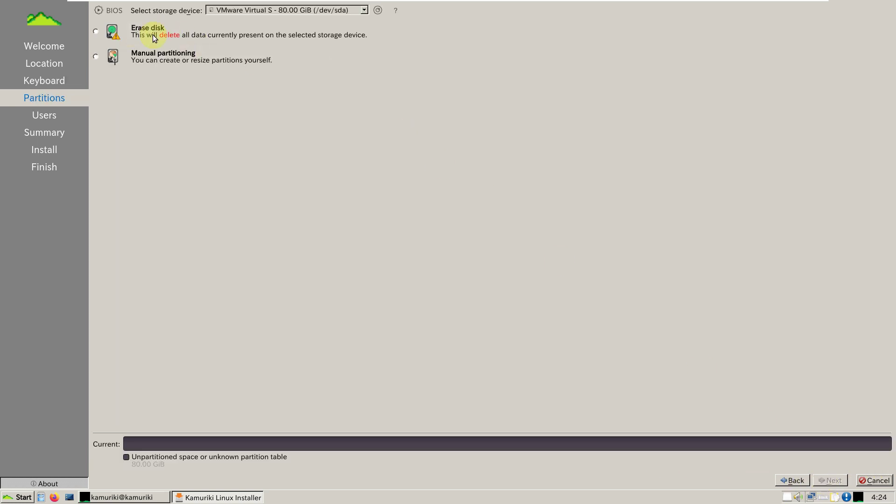
left_click(271, 12)
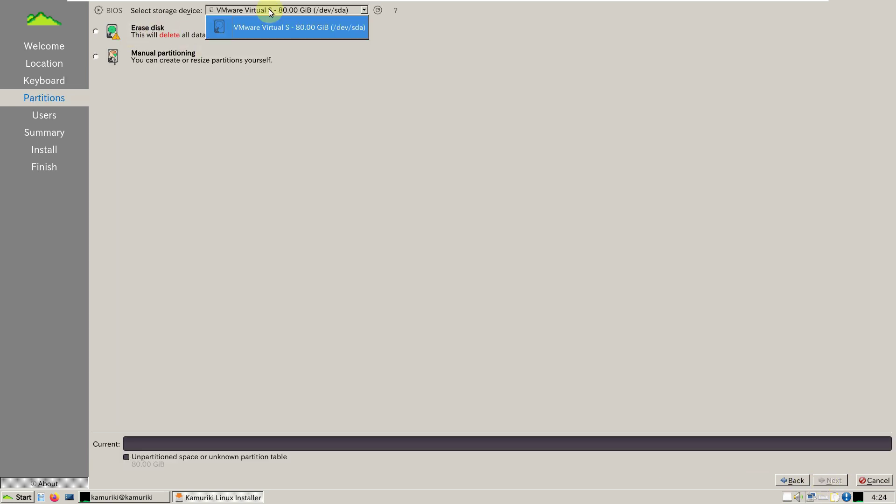
left_click(422, 73)
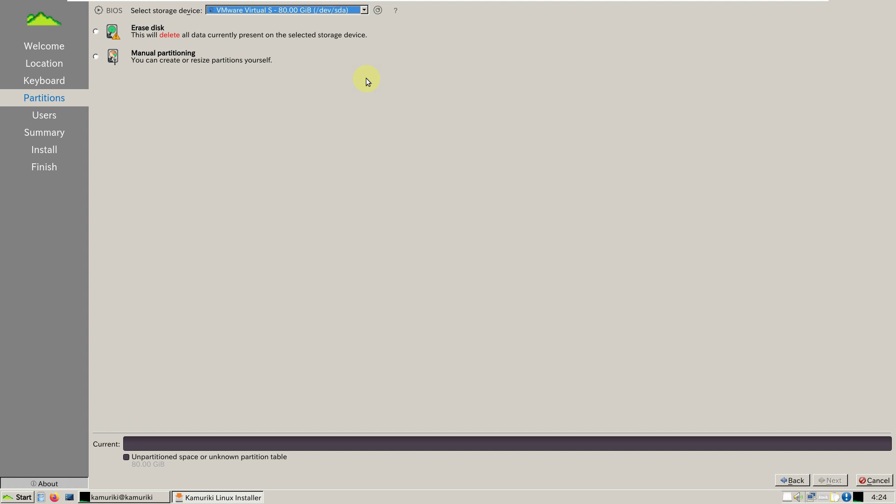
left_click(97, 32)
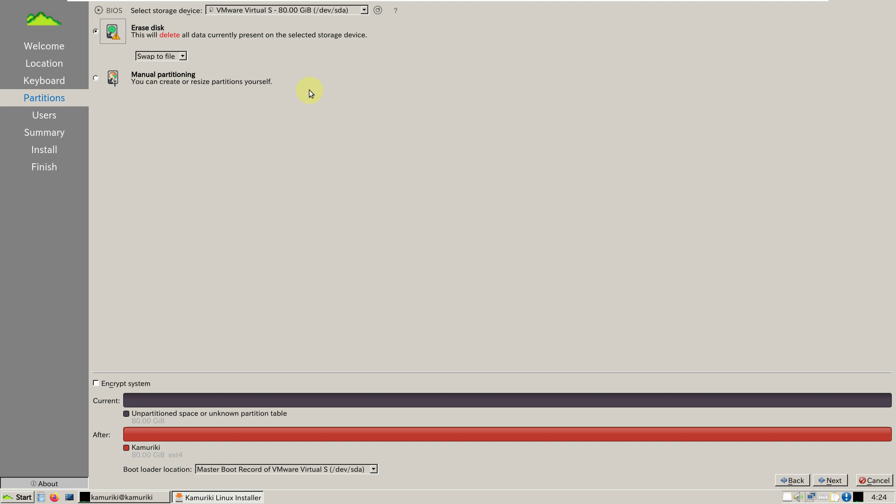
left_click(185, 56)
left_click(318, 66)
left_click(96, 79)
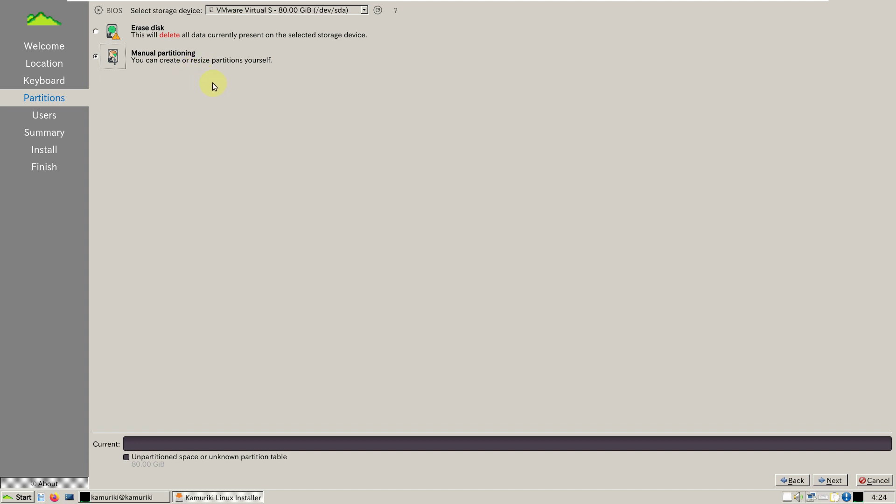
left_click(96, 32)
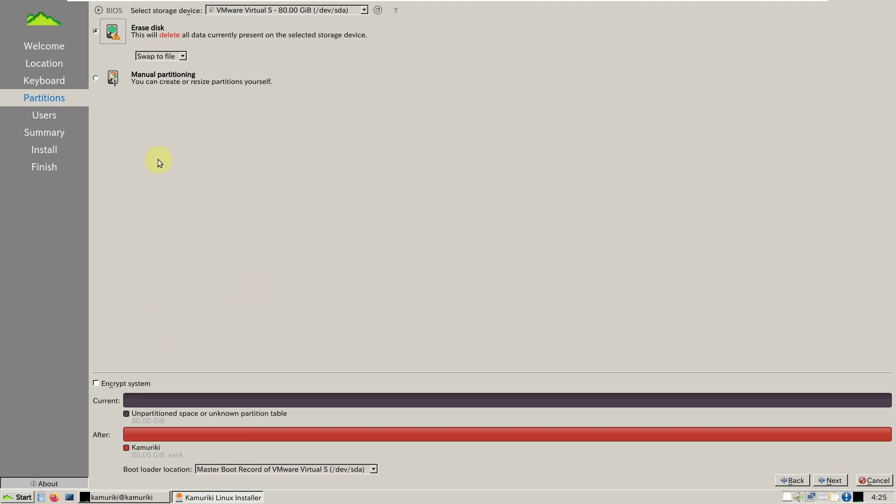
Step: Leave encryption off and keep the boot loader on the Master Boot Record of /dev/sda
left_click(139, 382)
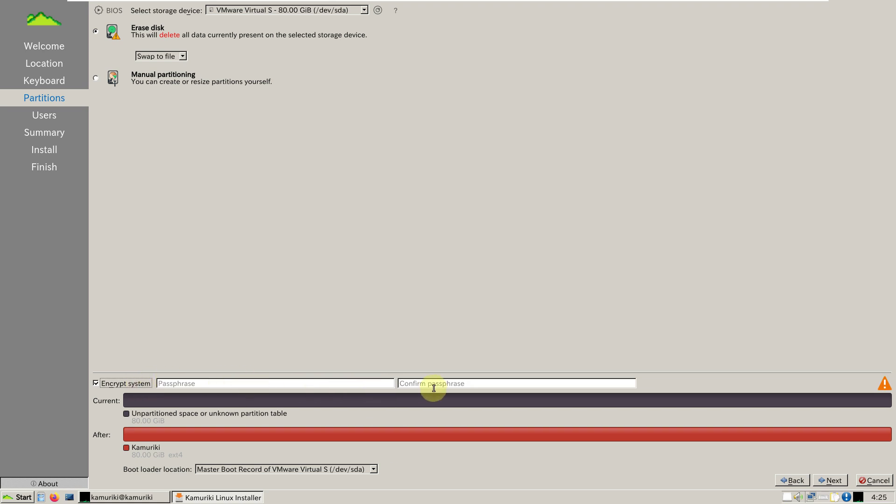
left_click(132, 387)
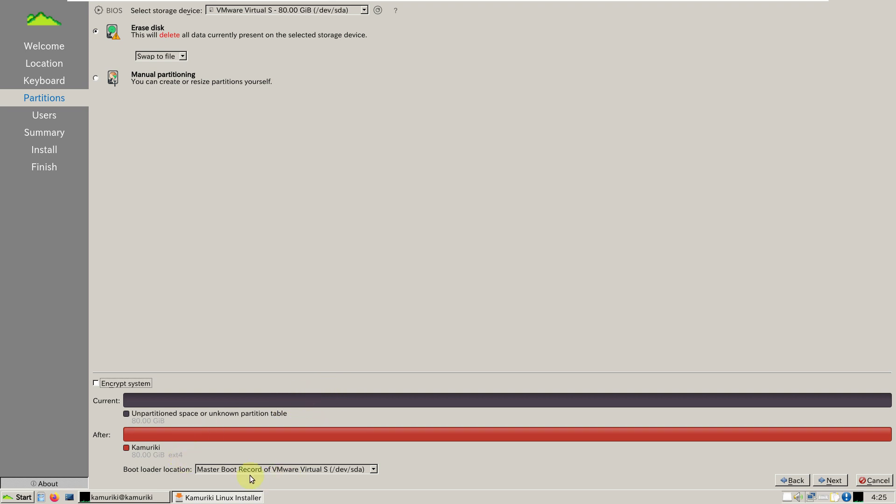
left_click(363, 469)
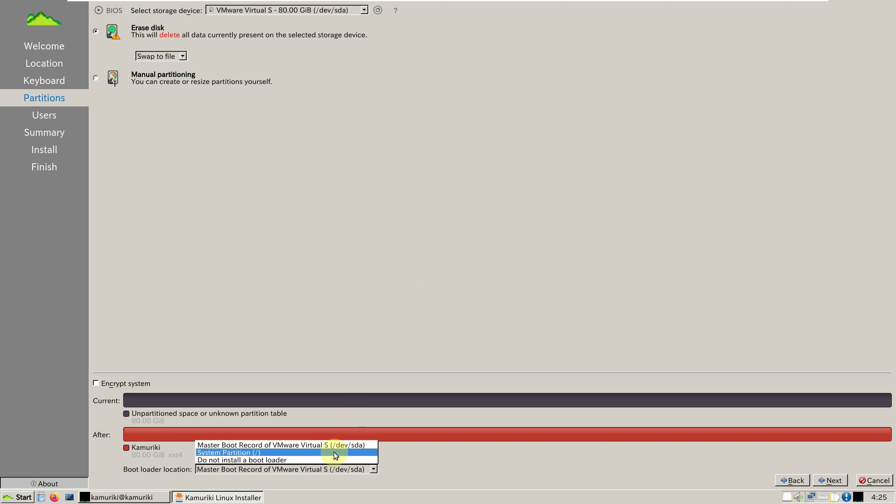
left_click(415, 315)
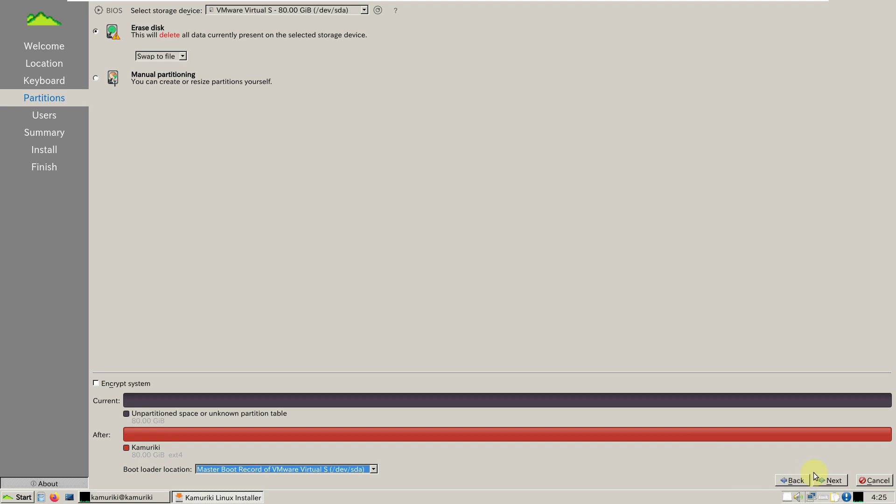
left_click(827, 480)
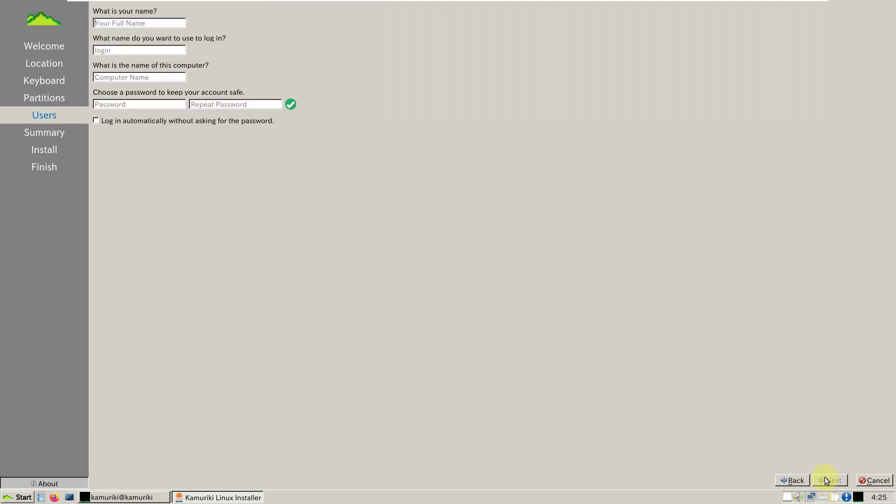
Step: Enter the user's full name and trim the machine suffix from the computer name
left_click(143, 23)
type("run")
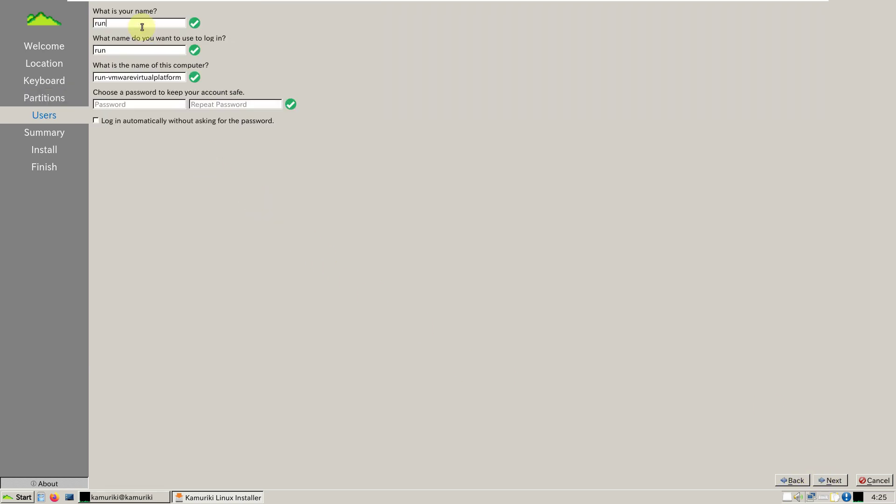
type("boxing")
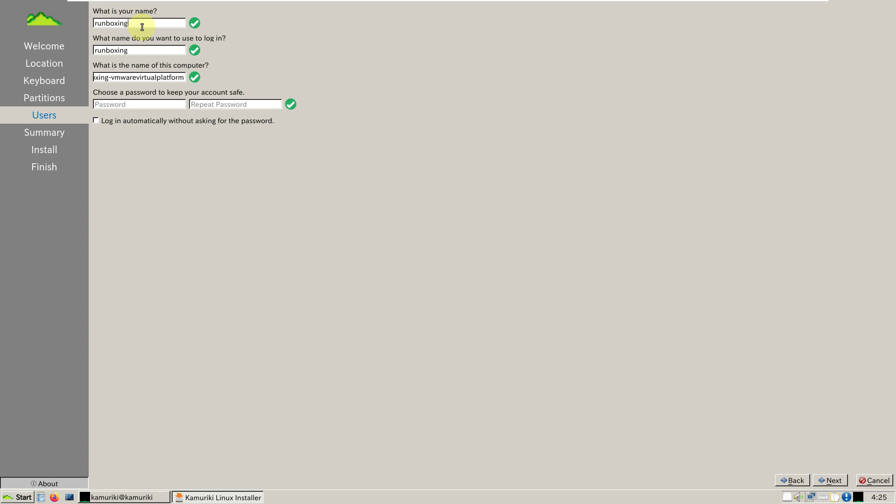
left_click_drag(130, 77, 108, 77)
key("shift+End")
key("BackSpace")
Step: Enter the account password in both password fields and enable automatic login
left_click(145, 109)
type("12345")
left_click(272, 104)
type("12345")
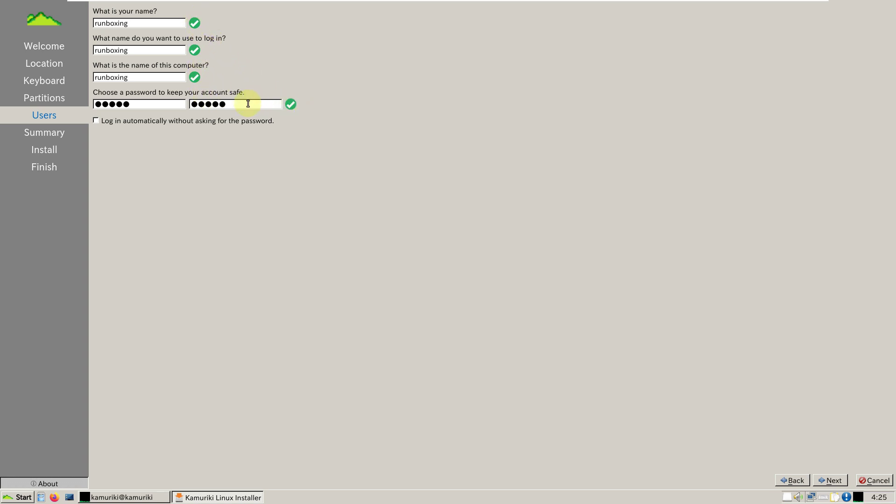
key("BackSpace")
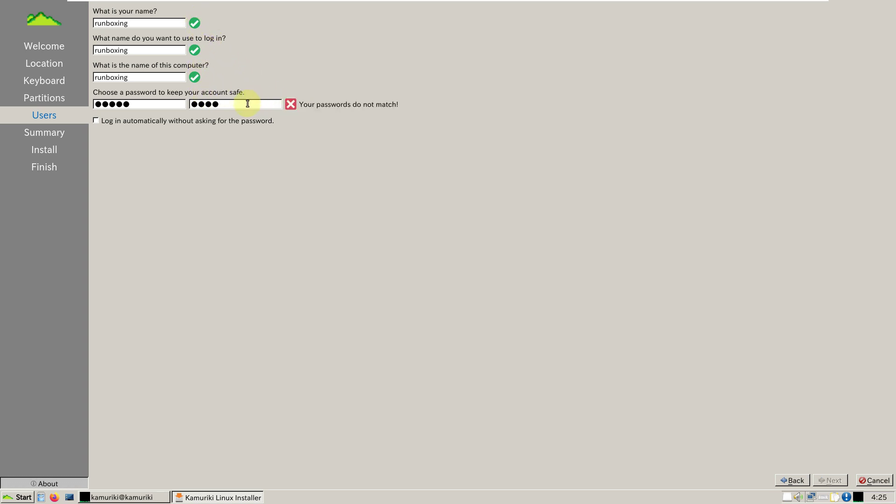
type("5")
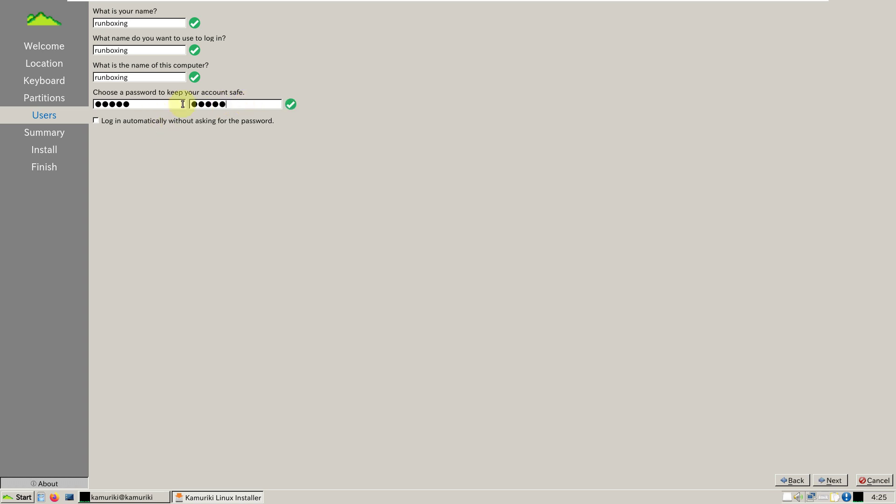
left_click(124, 126)
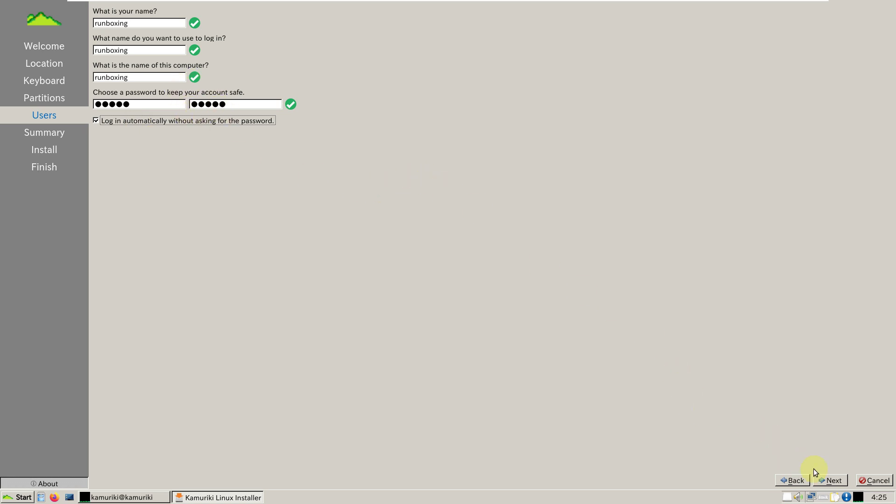
Step: Reach the Summary page, then cancel the installation and confirm to quit Calamares
left_click(829, 480)
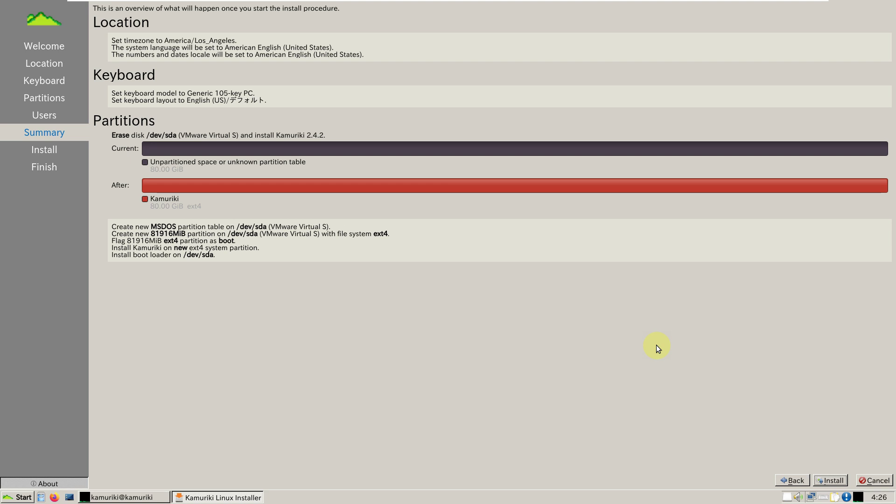
left_click(864, 480)
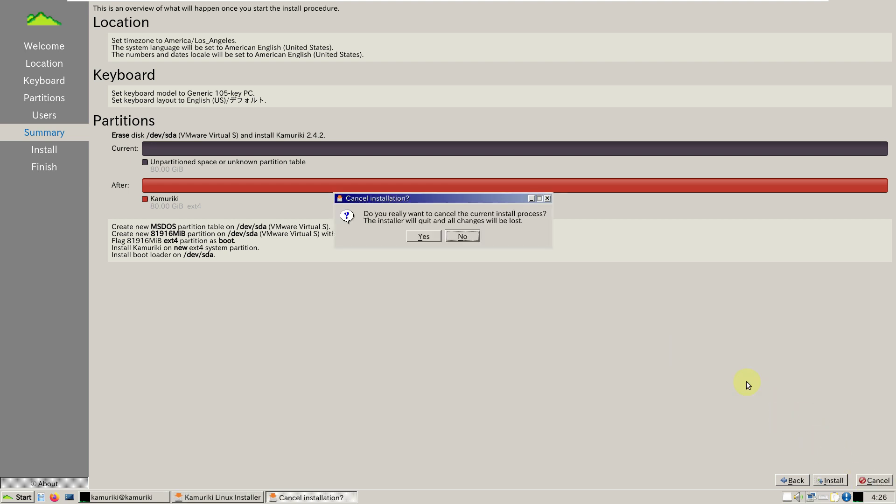
left_click(430, 236)
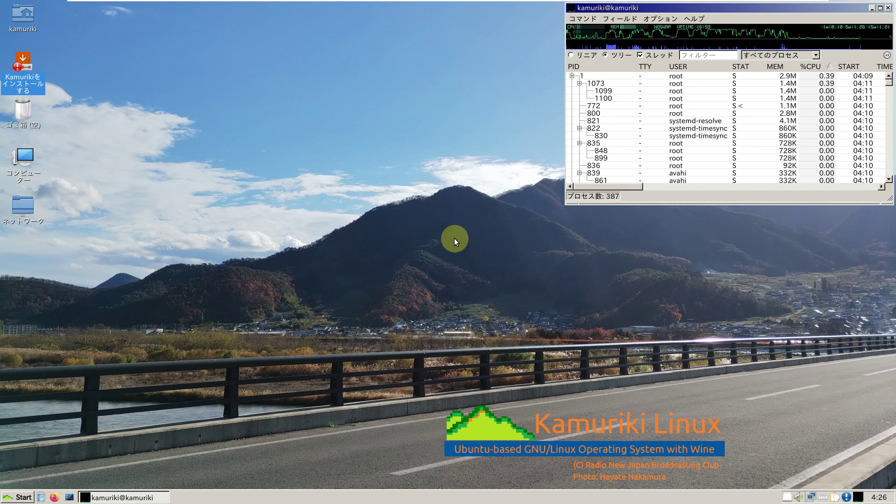
left_click(19, 497)
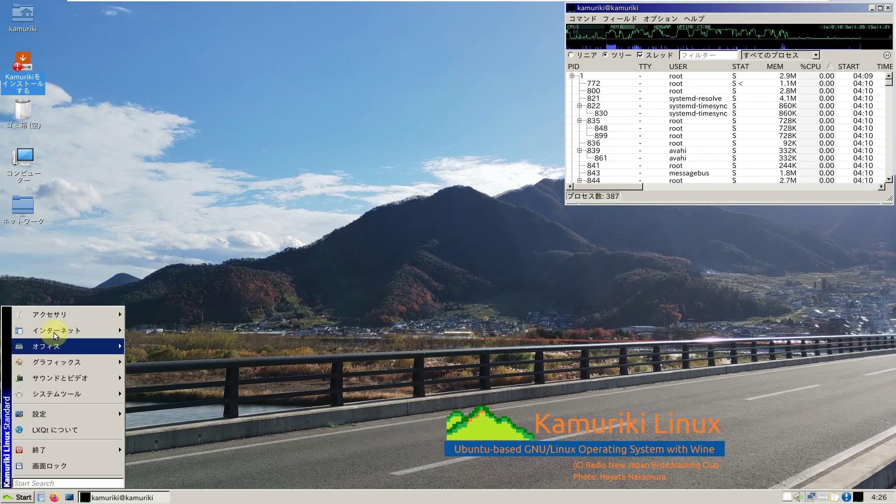
mouse_move(61, 313)
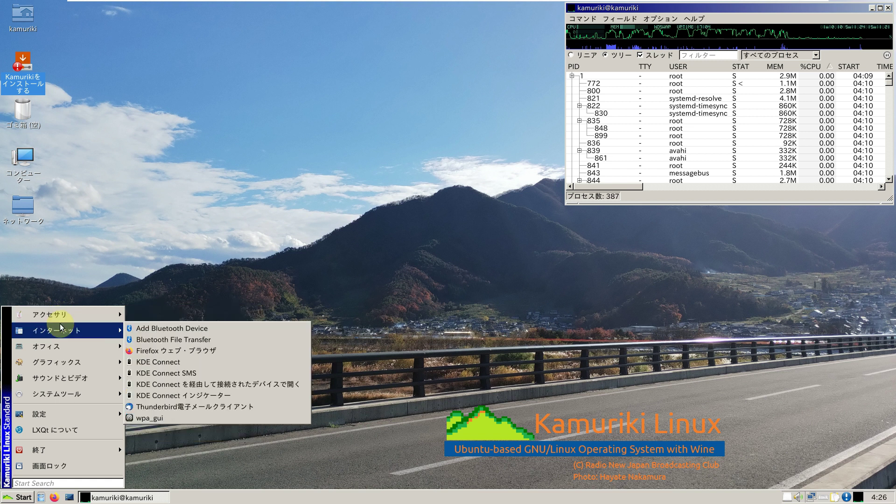
mouse_move(62, 344)
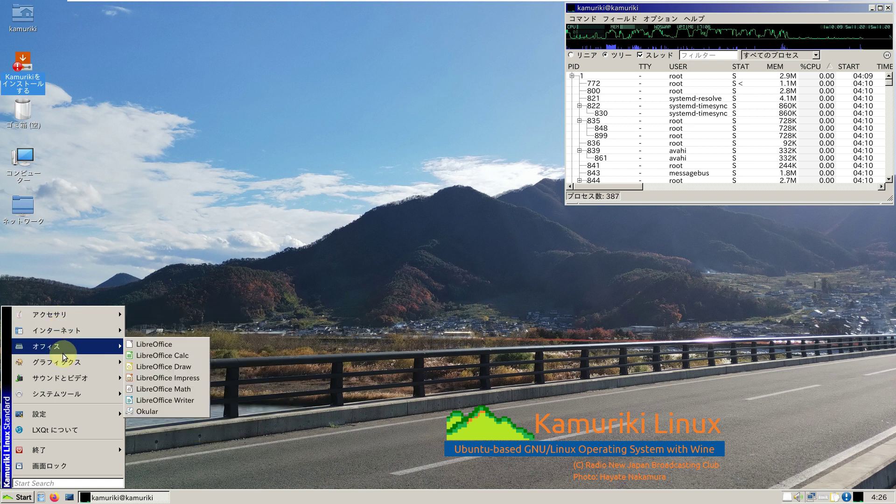
mouse_move(64, 361)
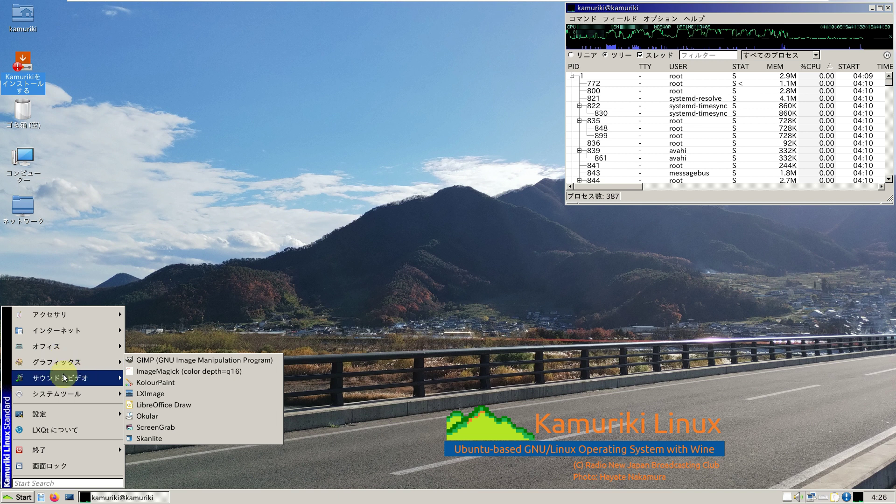
mouse_move(65, 378)
mouse_move(66, 394)
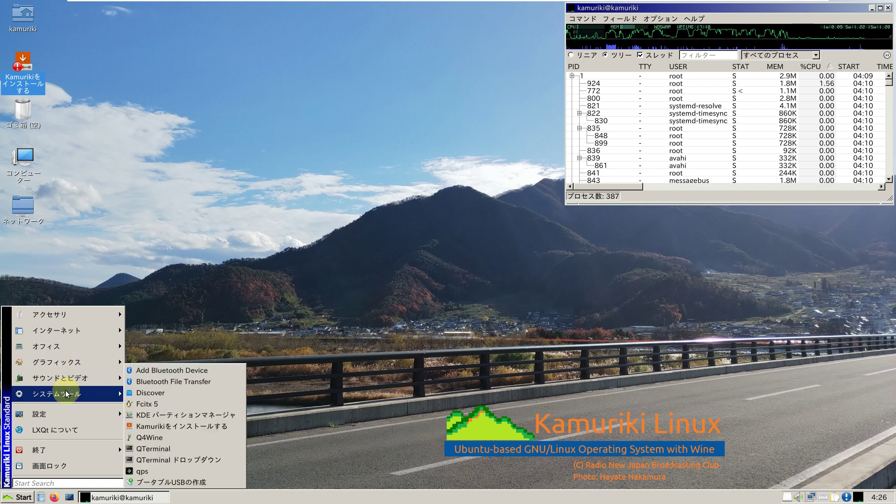
mouse_move(72, 410)
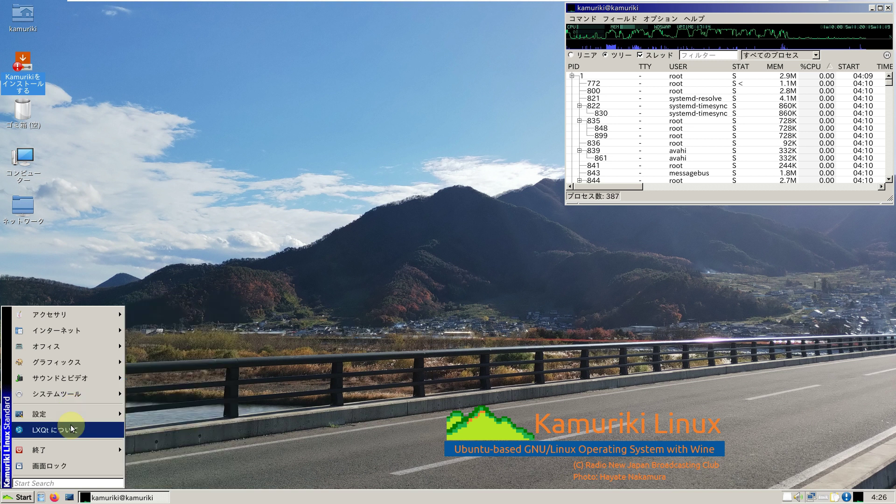
mouse_move(68, 449)
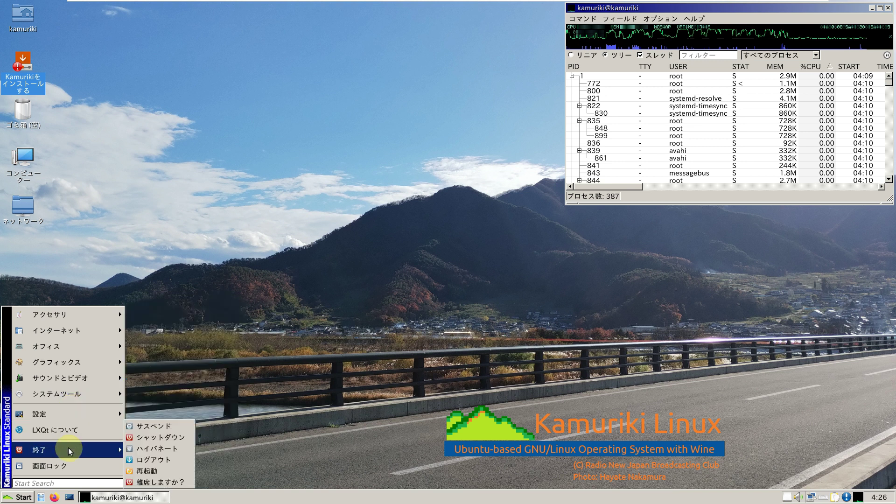
left_click(266, 182)
left_click(27, 174)
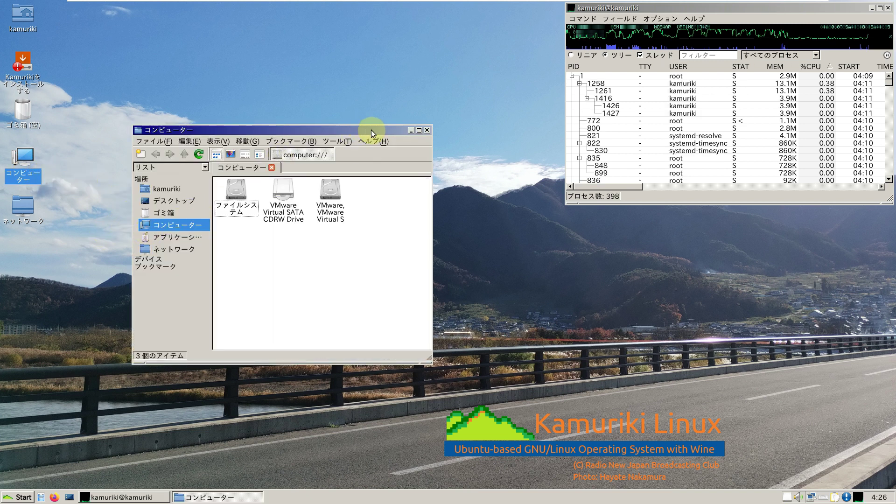
left_click(374, 141)
left_click(374, 162)
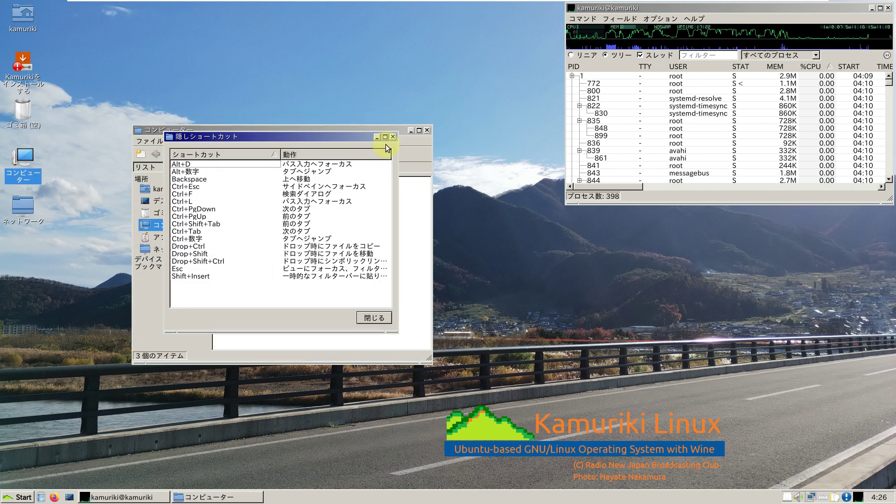
left_click(393, 137)
left_click(373, 140)
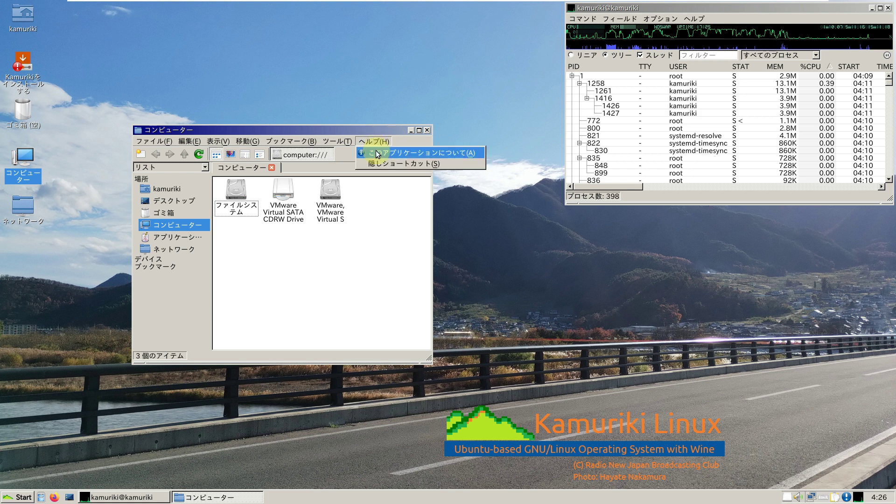
left_click(372, 153)
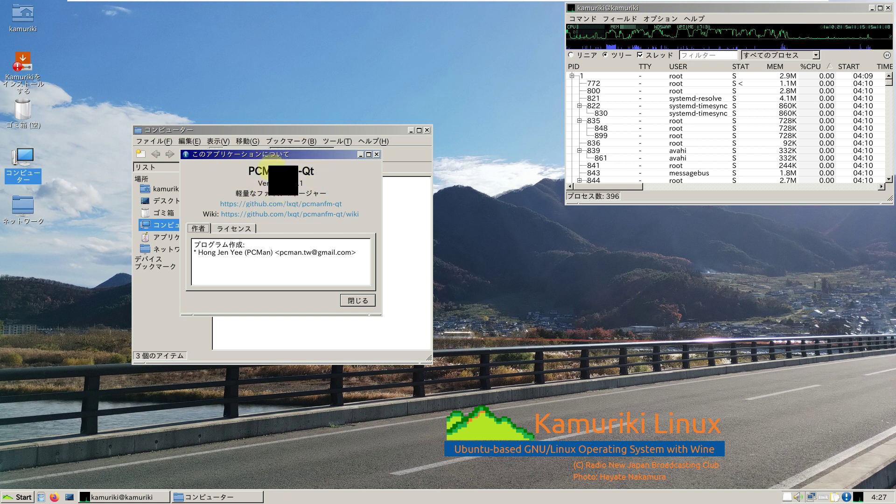
left_click(347, 300)
left_click(427, 130)
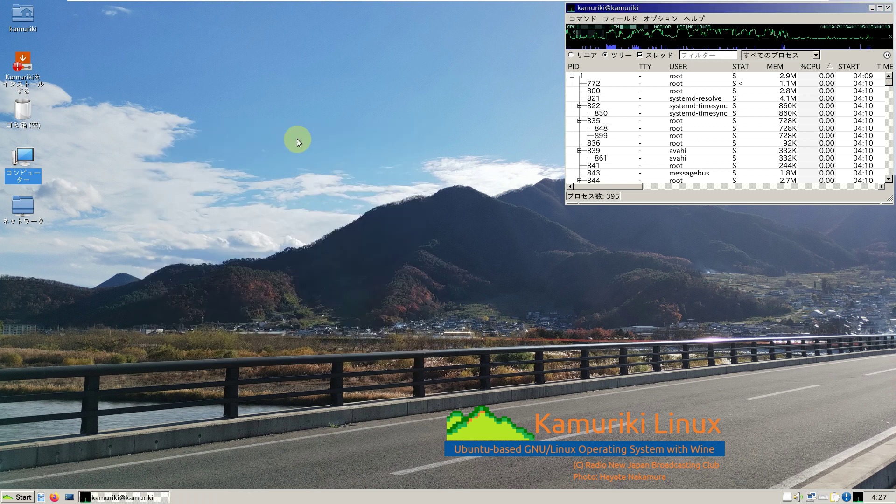
Step: Launch a sound and video application and GIMP from the application menu
left_click(22, 494)
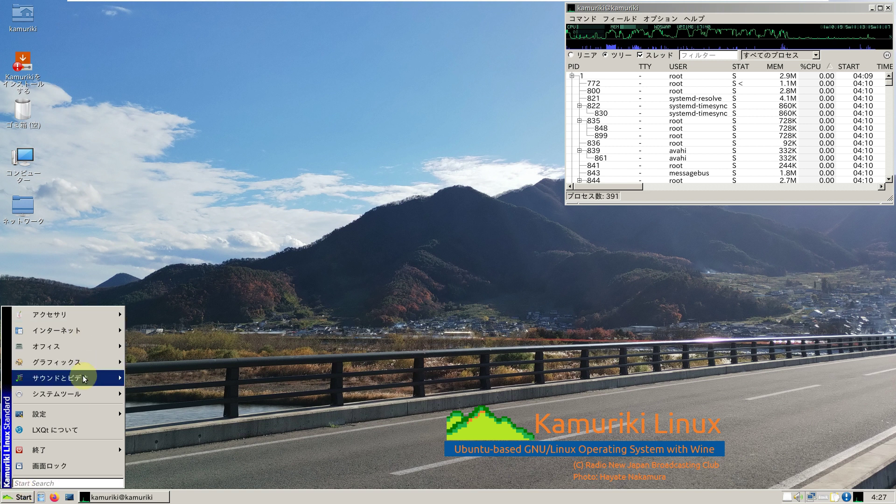
left_click(175, 400)
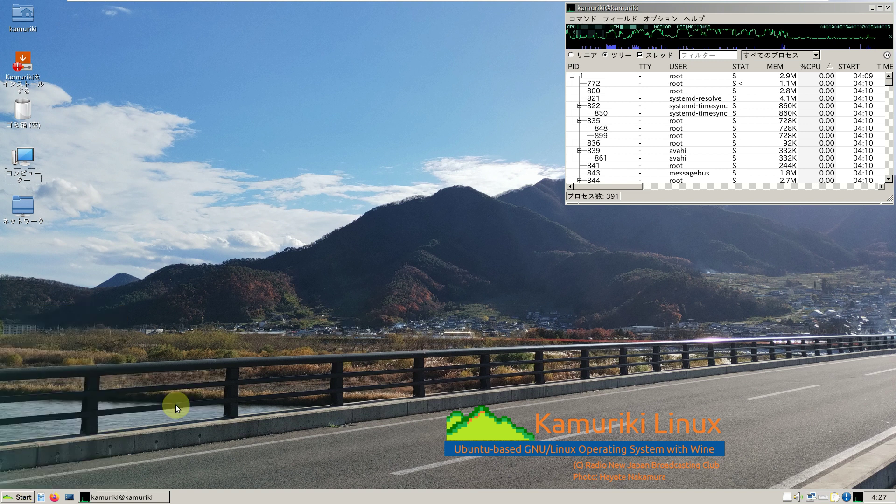
left_click(21, 496)
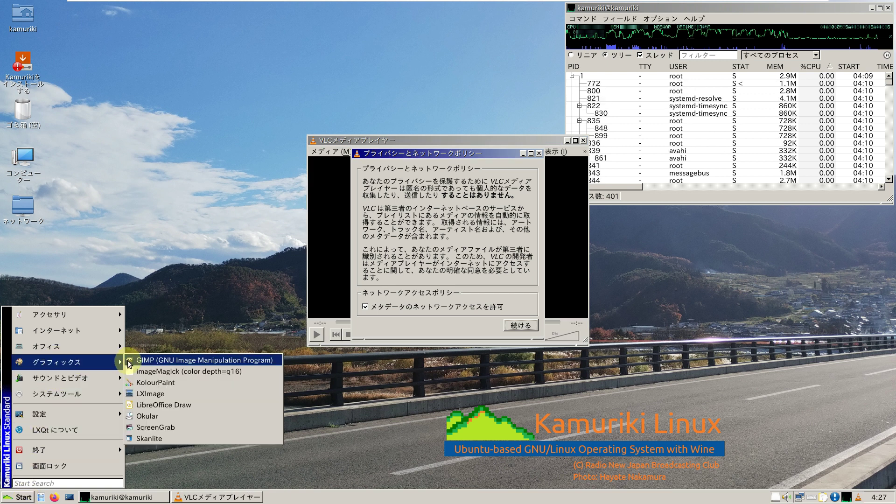
left_click(13, 471)
Step: Launch Thunderbird from インターネット and FeatherPad from アクセサリ
left_click(18, 496)
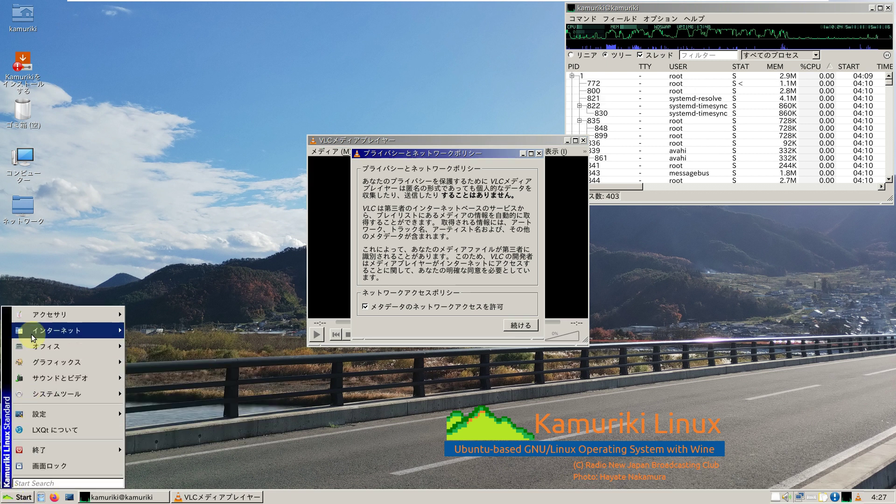
mouse_move(33, 335)
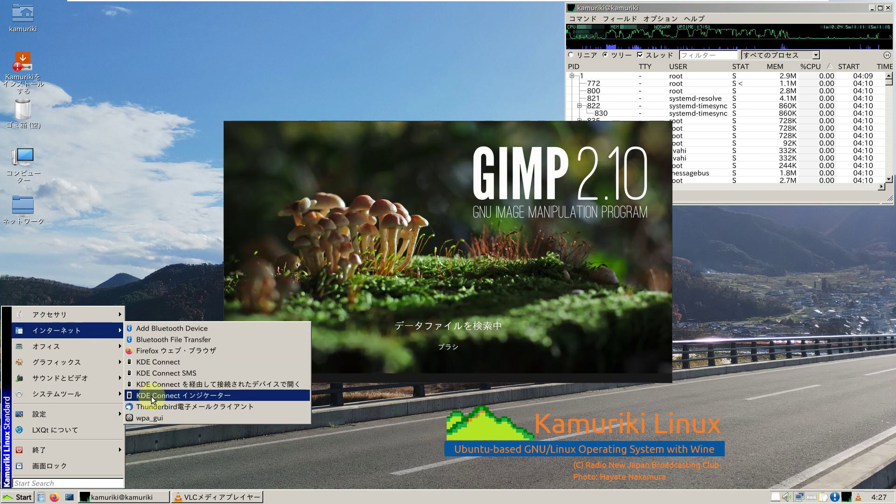
left_click(152, 407)
left_click(19, 497)
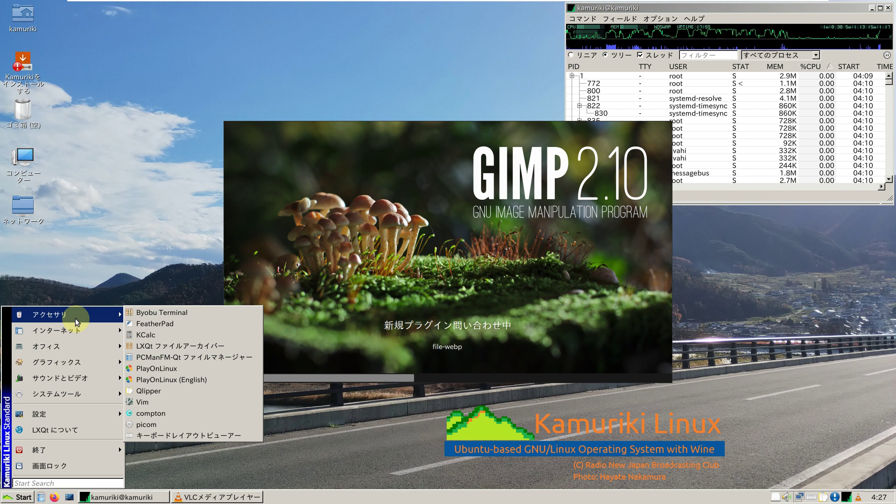
left_click(154, 323)
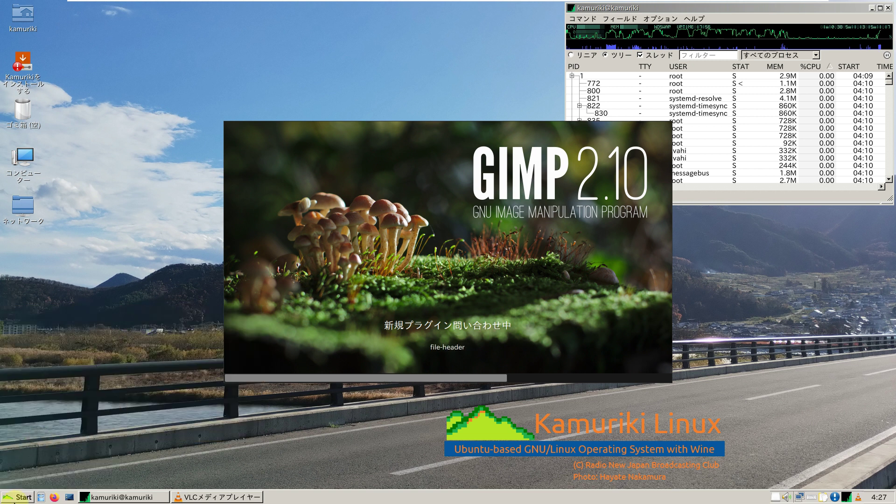
Step: Launch Discover from システムツール and LibreOffice Calc from オフィス
left_click(22, 498)
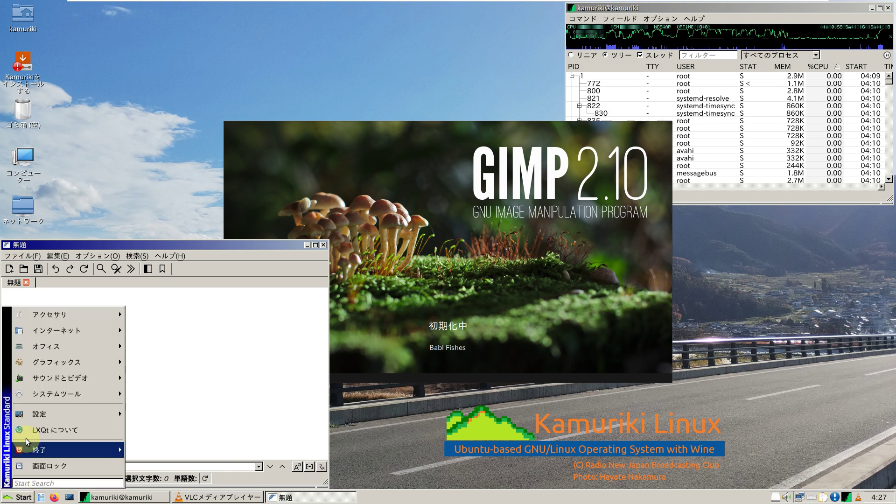
mouse_move(37, 414)
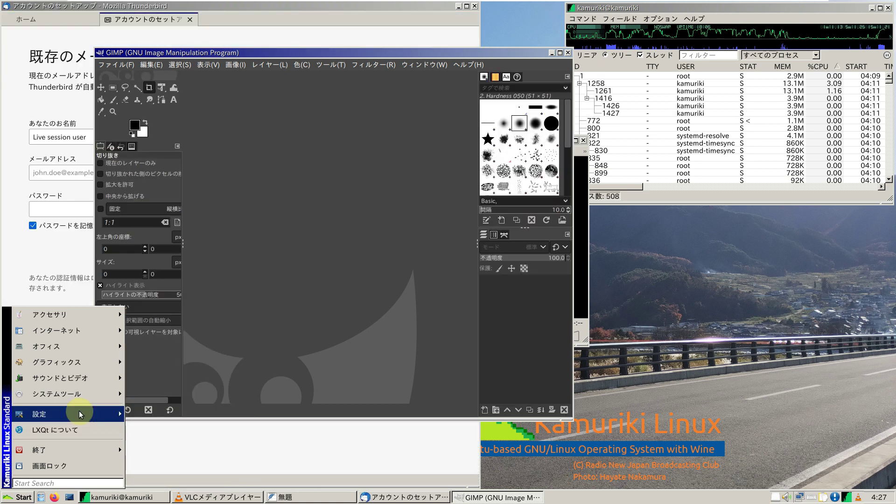
mouse_move(80, 414)
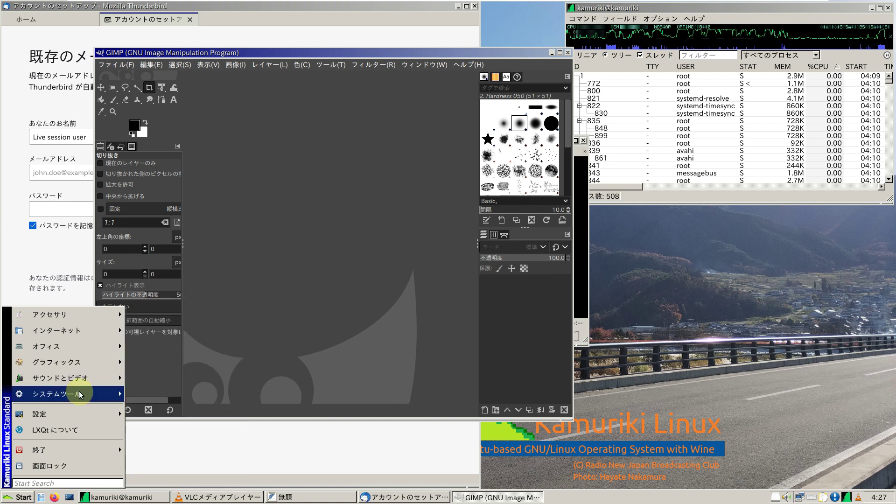
mouse_move(81, 394)
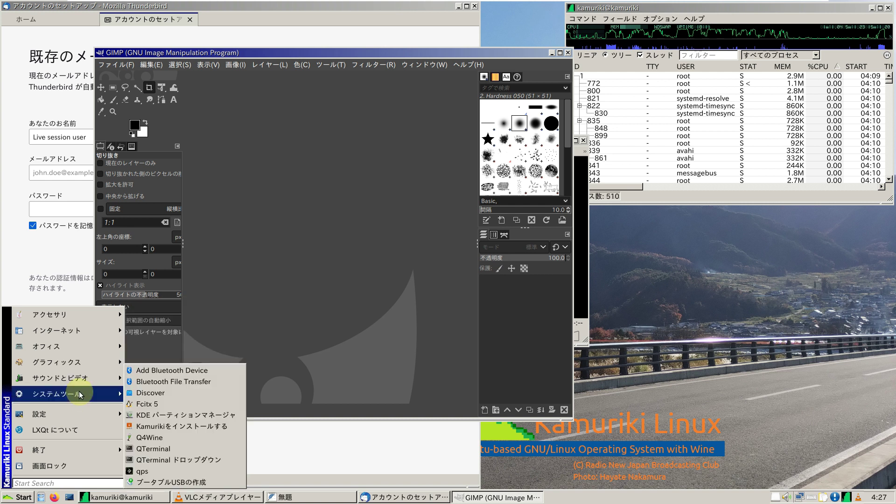
left_click(149, 392)
left_click(18, 497)
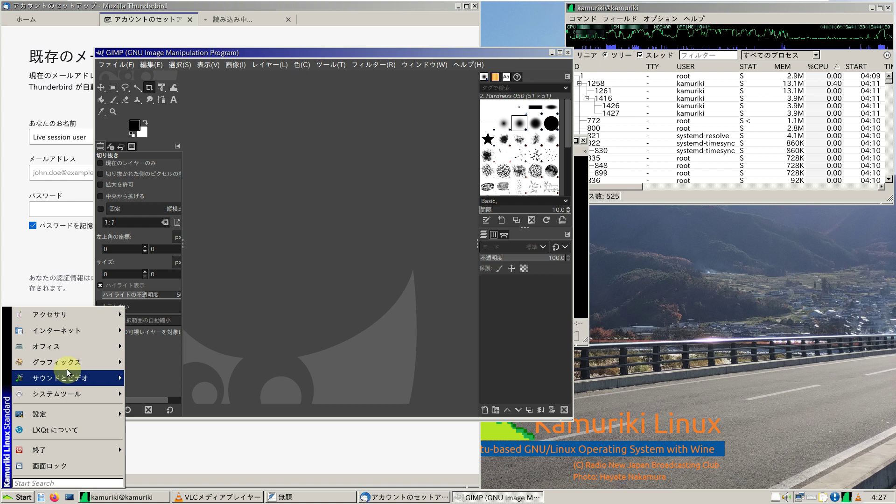
mouse_move(72, 353)
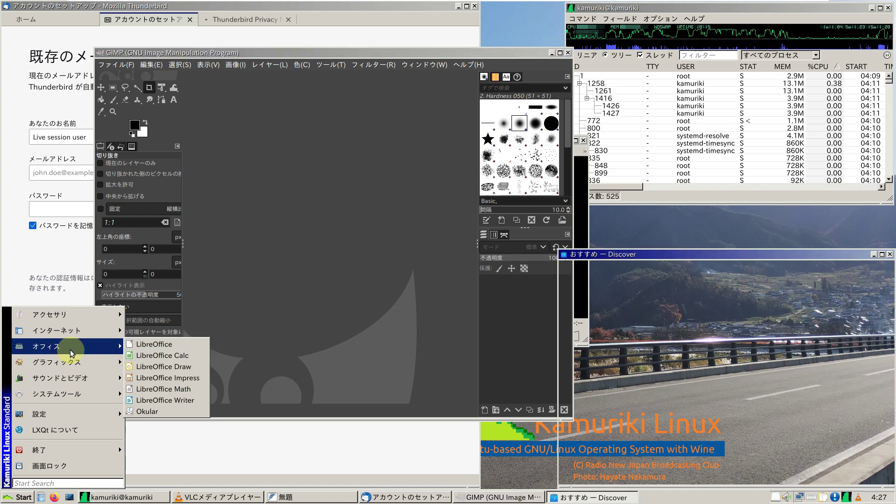
left_click(140, 355)
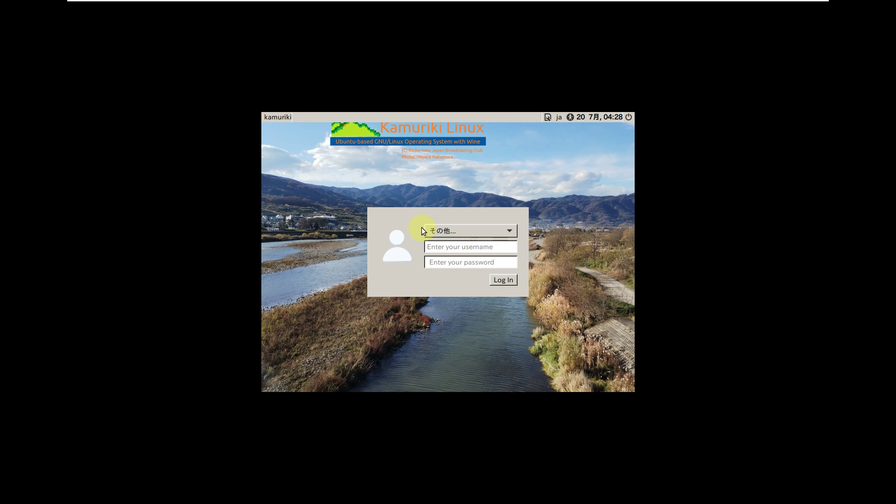
Step: Make a first login attempt with a username, which is rejected
left_click(446, 247)
type("live")
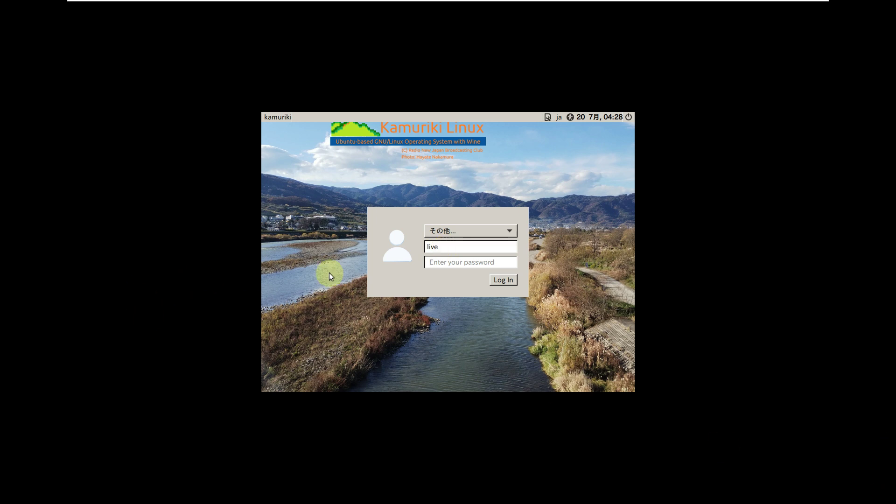
left_click(437, 260)
type("live")
left_click(506, 283)
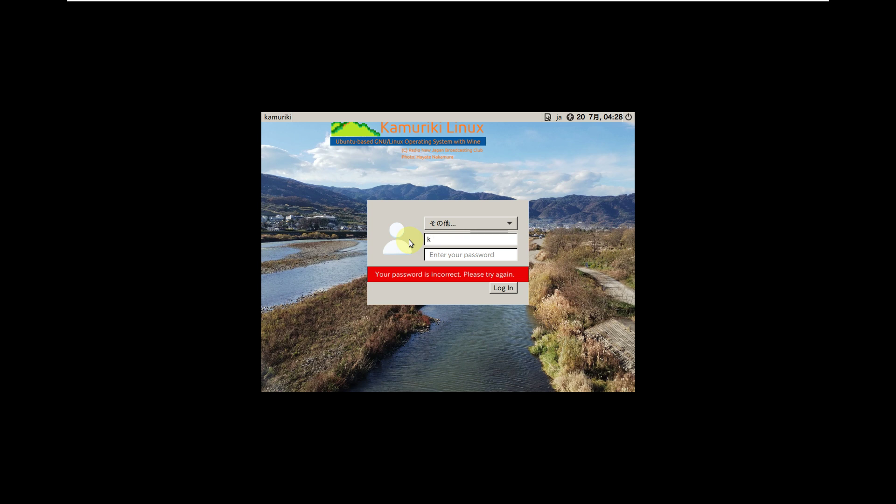
Step: Correct the username and log in again to return to the desktop
type("kamuriki")
left_click_drag(465, 241, 425, 240)
right_click(435, 240)
left_click(465, 213)
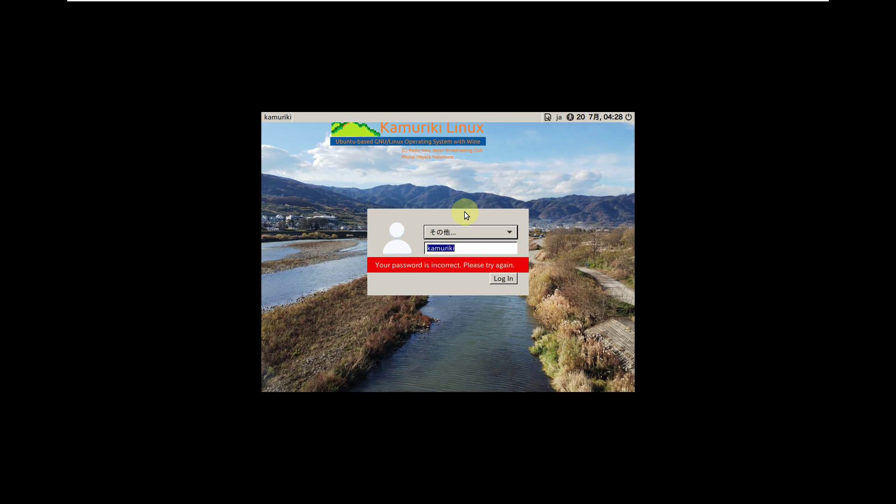
left_click(461, 247)
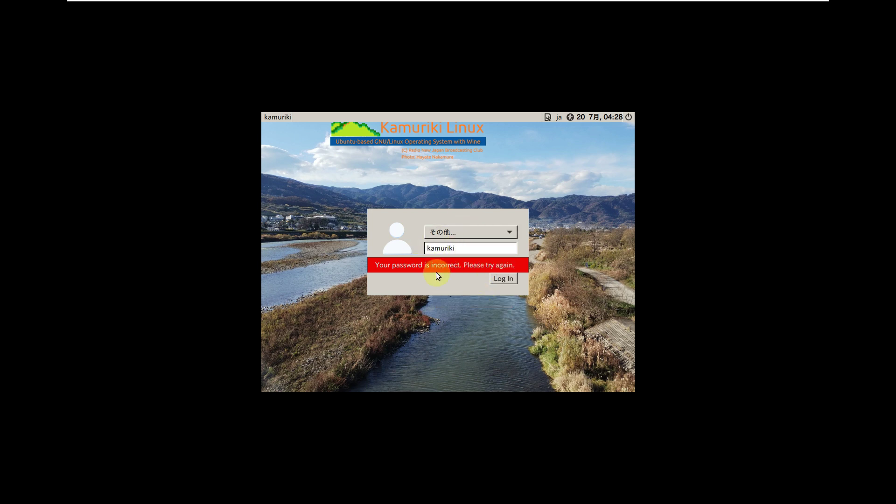
left_click(510, 279)
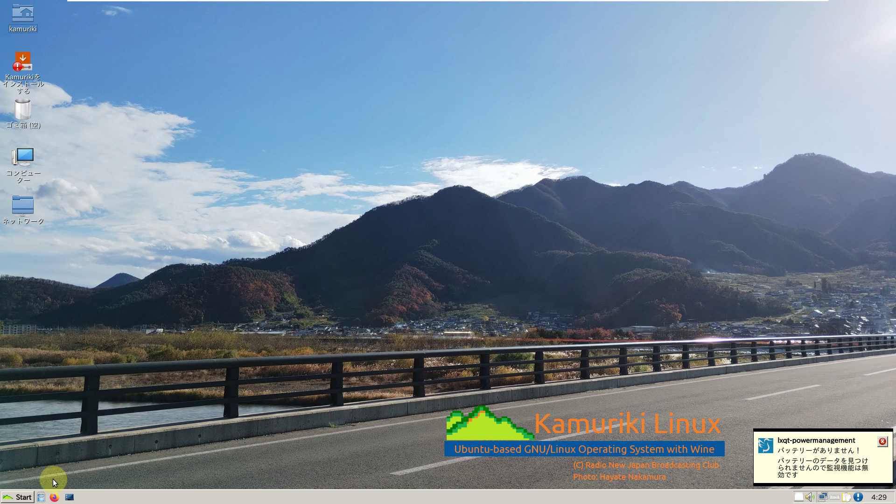
Step: Browse the 設定 menu, close it, then open the Start menu's 終了 submenu
left_click(23, 498)
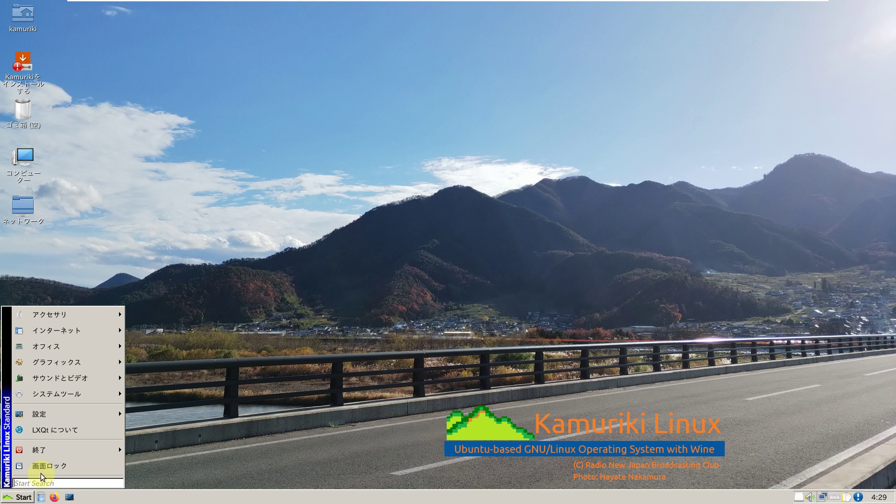
mouse_move(71, 412)
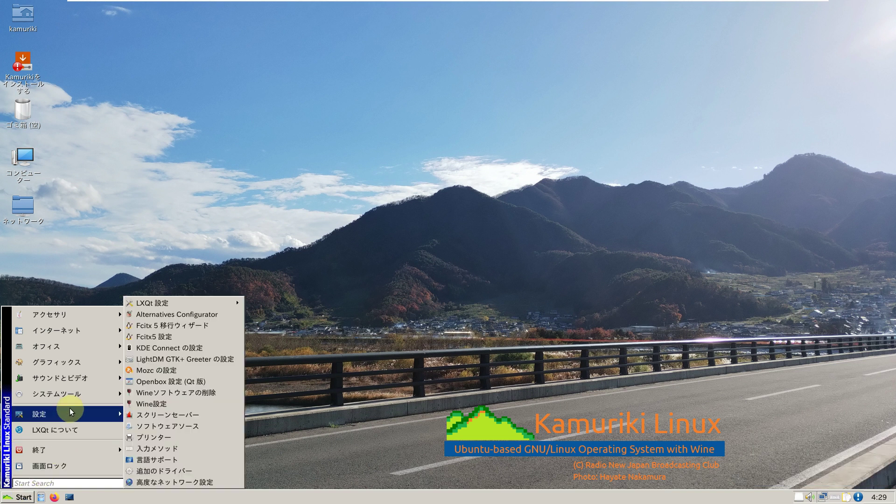
mouse_move(93, 379)
key("Escape")
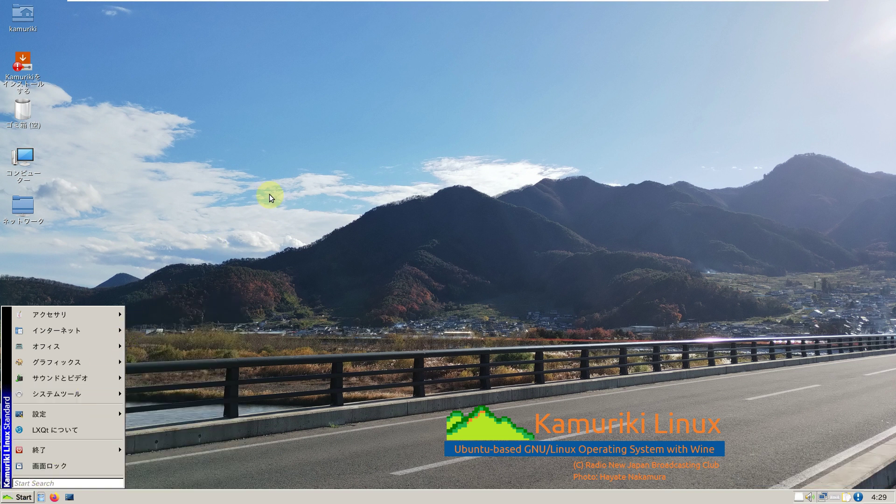
key("Escape")
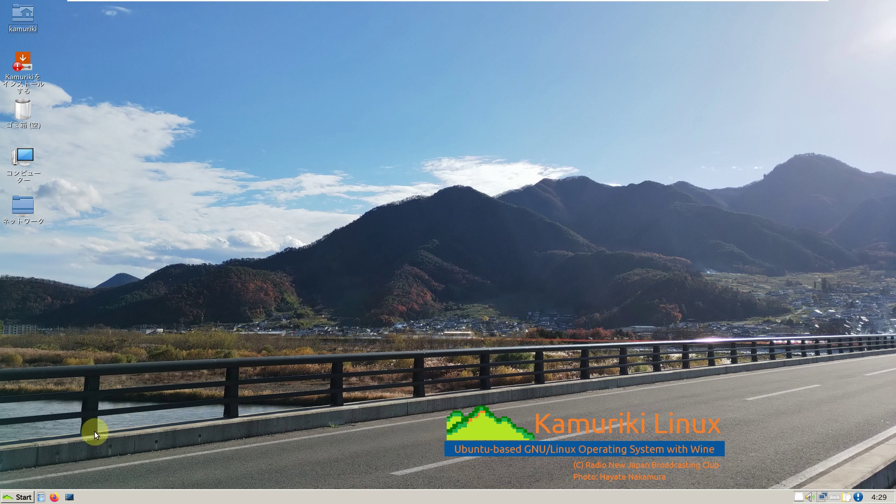
left_click(18, 497)
mouse_move(40, 455)
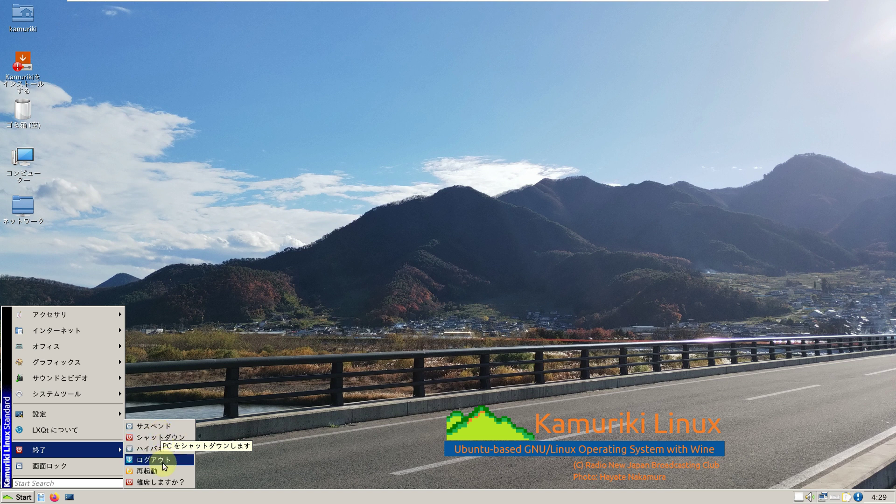
Step: Choose シャットダウン in the 離席しますか? dialog and confirm with はい(Y)
left_click(164, 478)
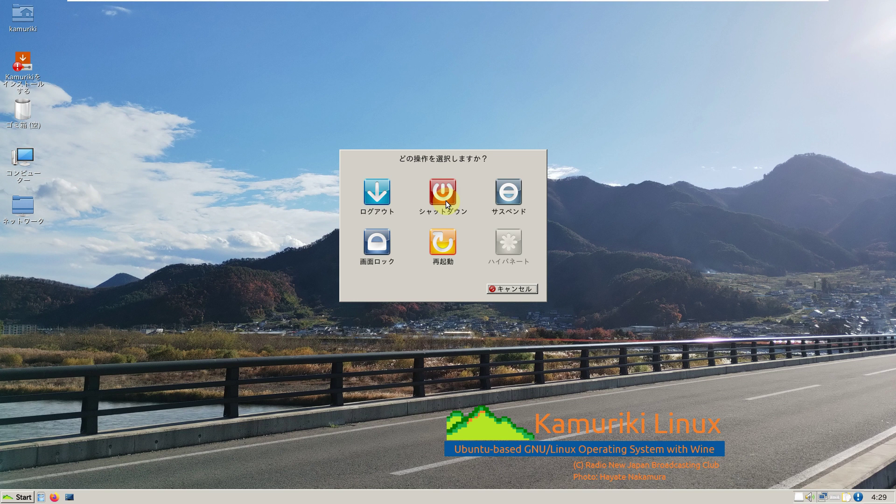
left_click(443, 194)
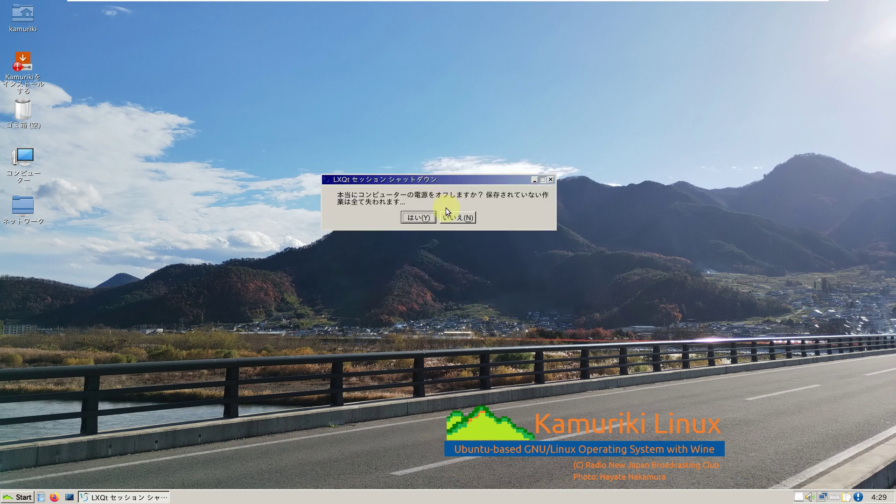
left_click(425, 218)
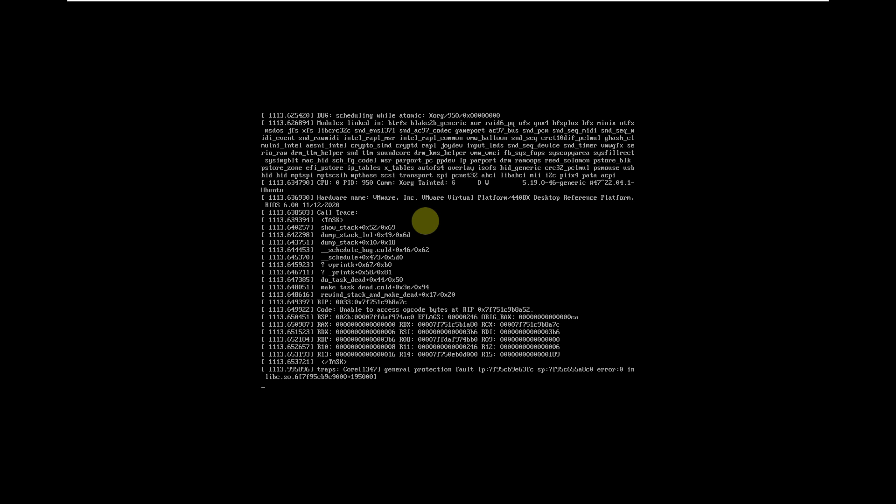